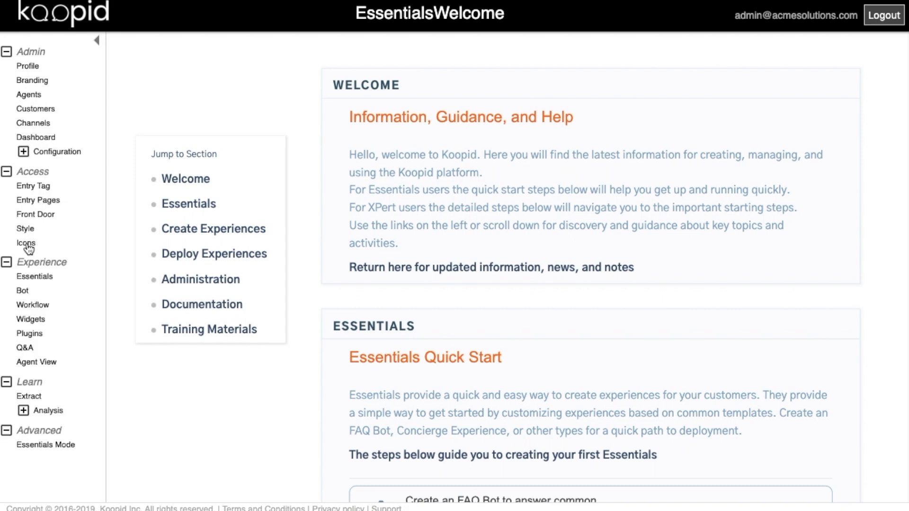
# Upload the PersonIconA and PersonIconB images to the Acme Solutions image assets
pyautogui.click(26, 243)
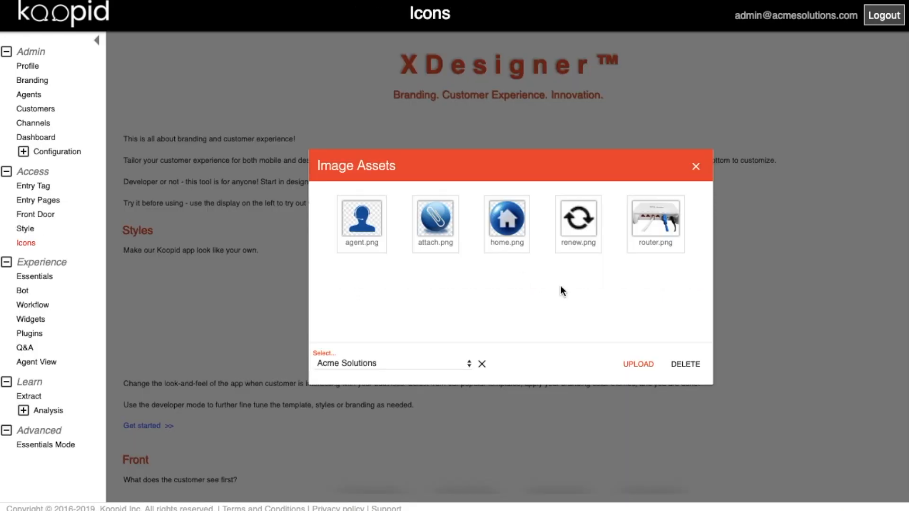
pyautogui.click(644, 367)
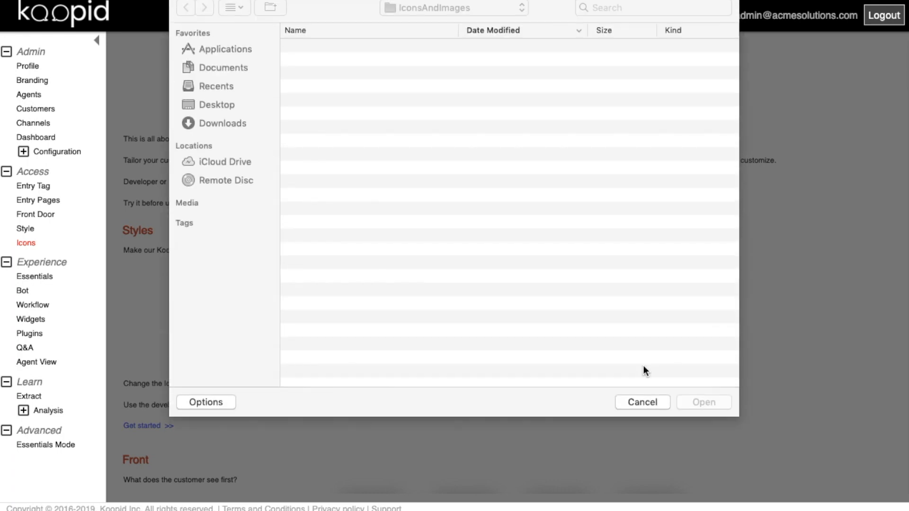
pyautogui.click(349, 101)
pyautogui.click(716, 401)
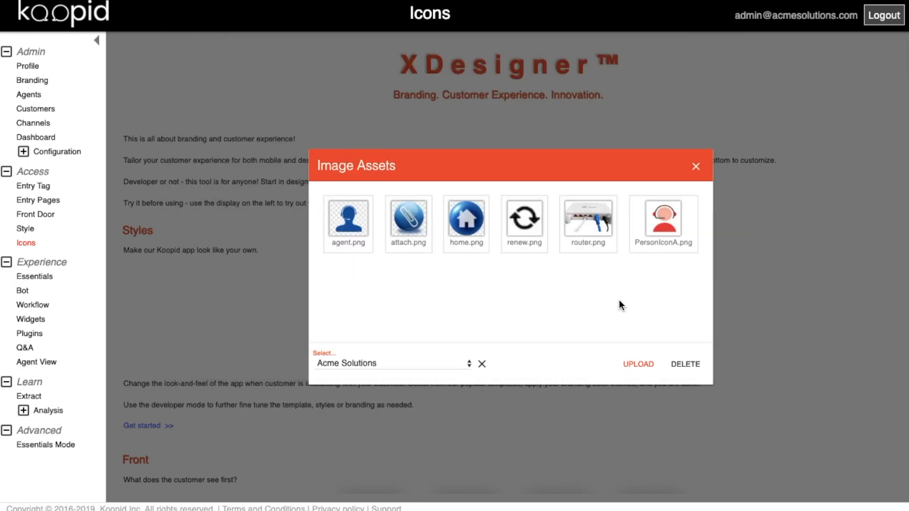
pyautogui.click(637, 365)
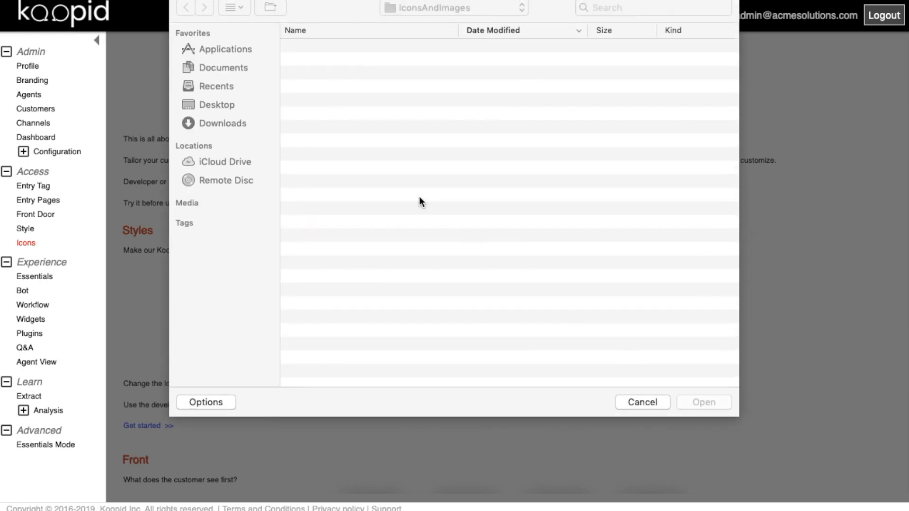
pyautogui.click(326, 89)
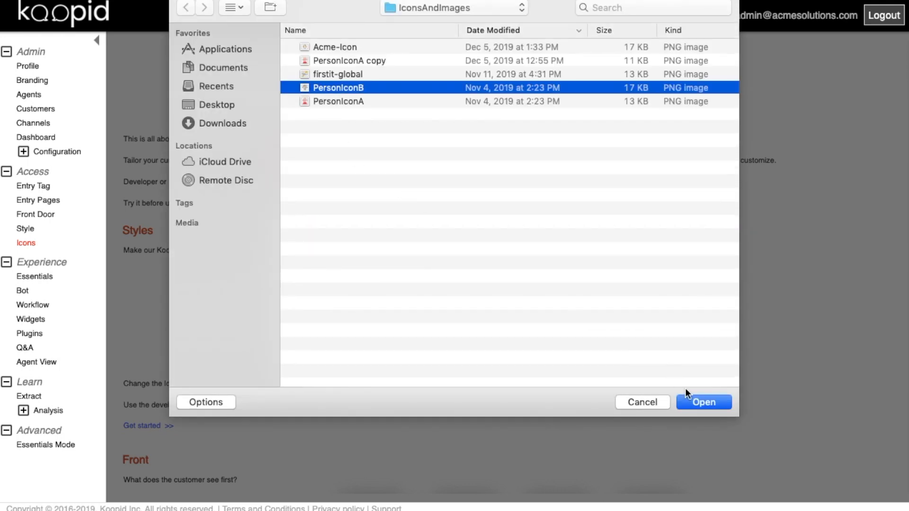
pyautogui.click(700, 402)
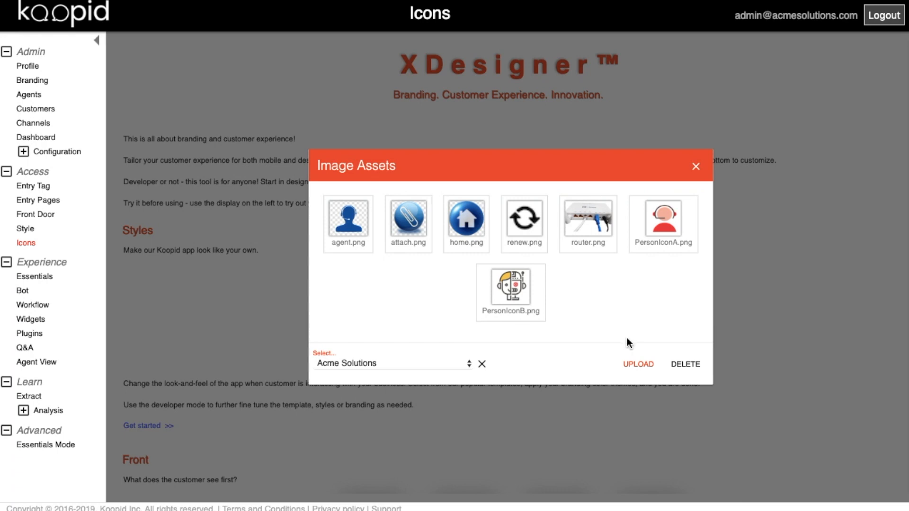
pyautogui.click(695, 166)
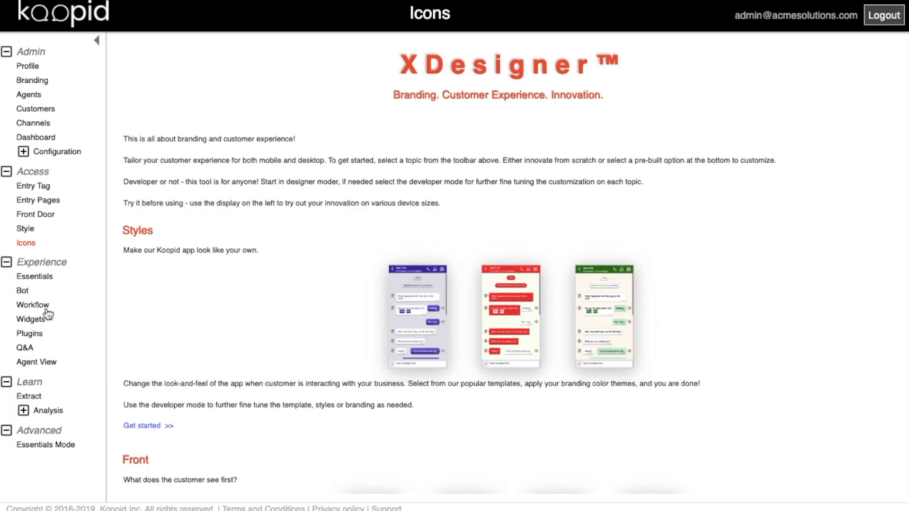
# Create a new workflow and save it under the path button-example
pyautogui.click(32, 306)
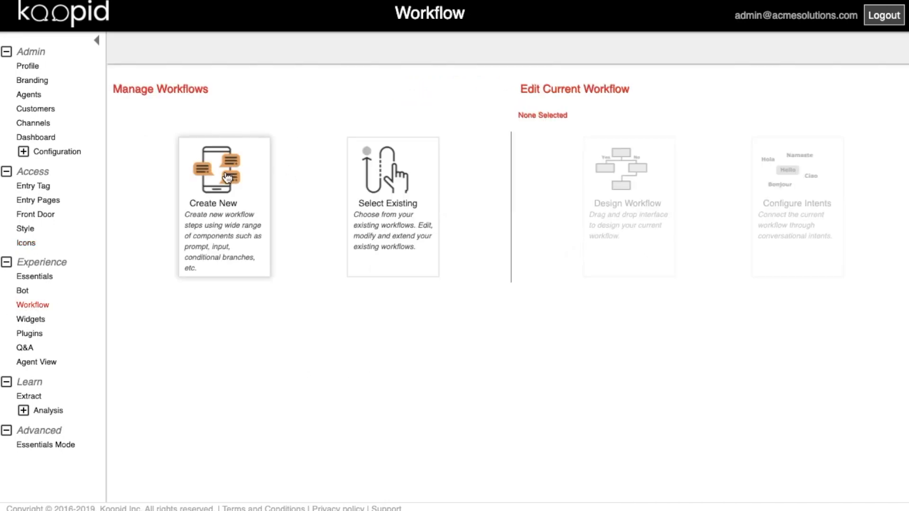
pyautogui.click(227, 177)
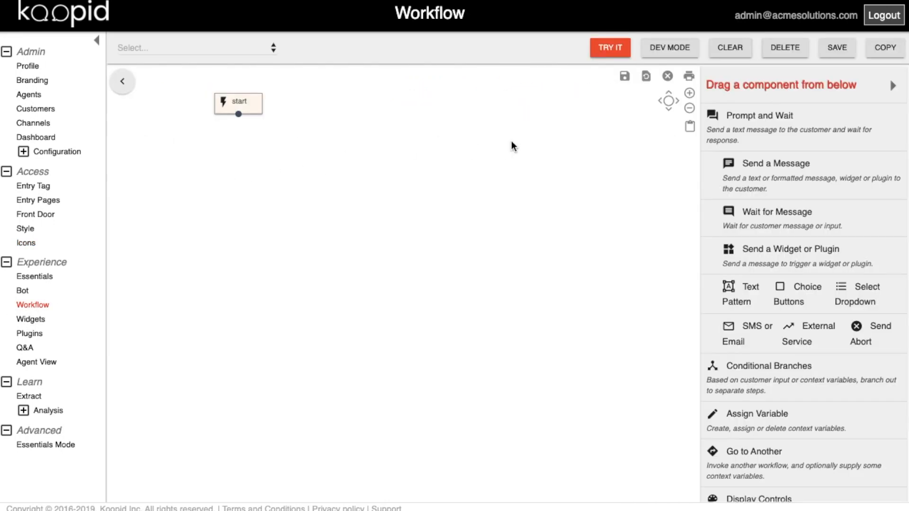
pyautogui.click(836, 48)
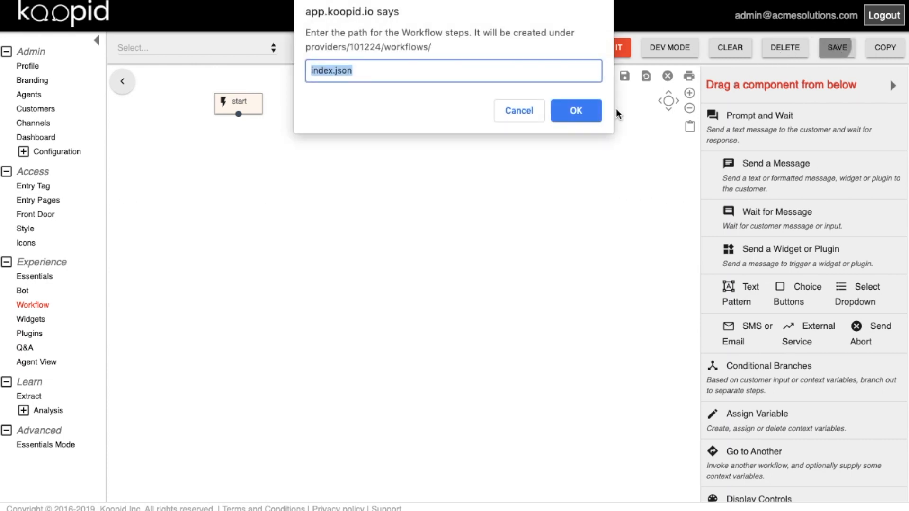
pyautogui.write('but')
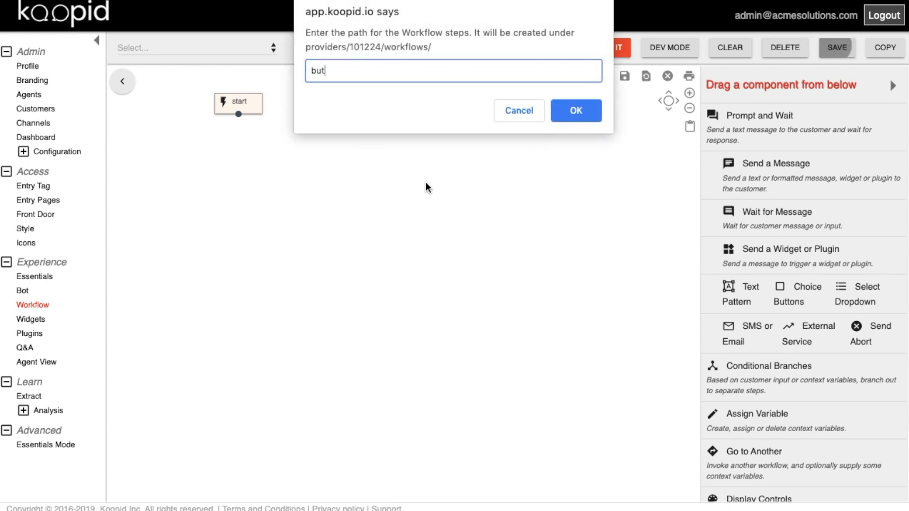
pyautogui.write('ton-example')
pyautogui.click(582, 110)
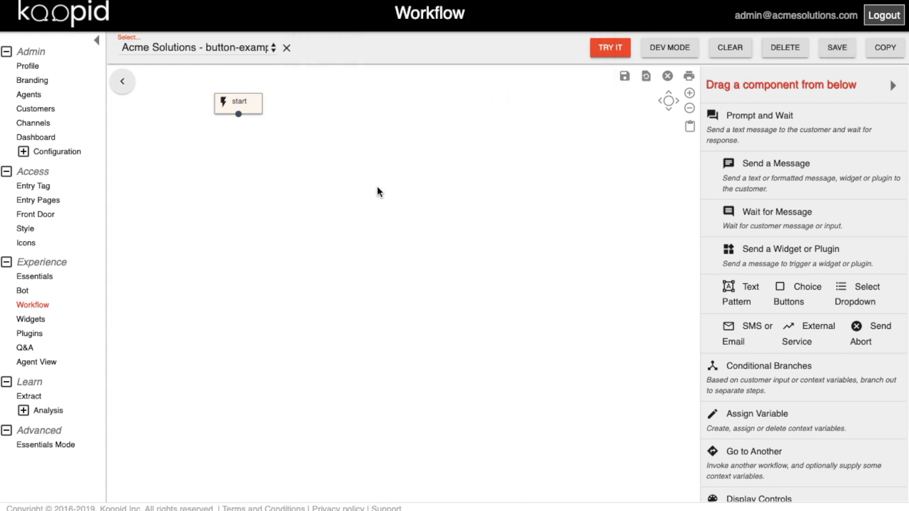
# Place a Send a Message node and a Wait for Message node below start, and title the message node "Text Buttons"
pyautogui.moveTo(750, 163); pyautogui.dragTo(233, 174)
pyautogui.moveTo(764, 220); pyautogui.dragTo(243, 222)
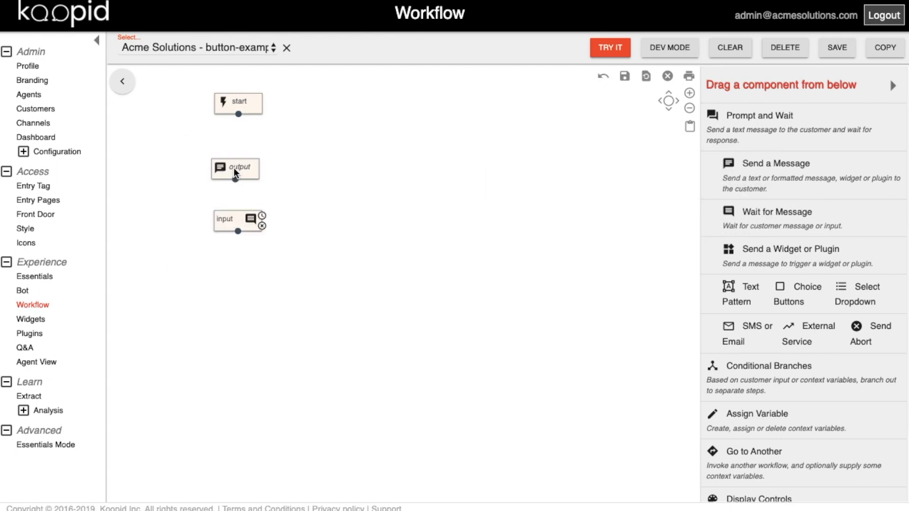
pyautogui.click(235, 168)
pyautogui.click(733, 315)
pyautogui.write('Text ')
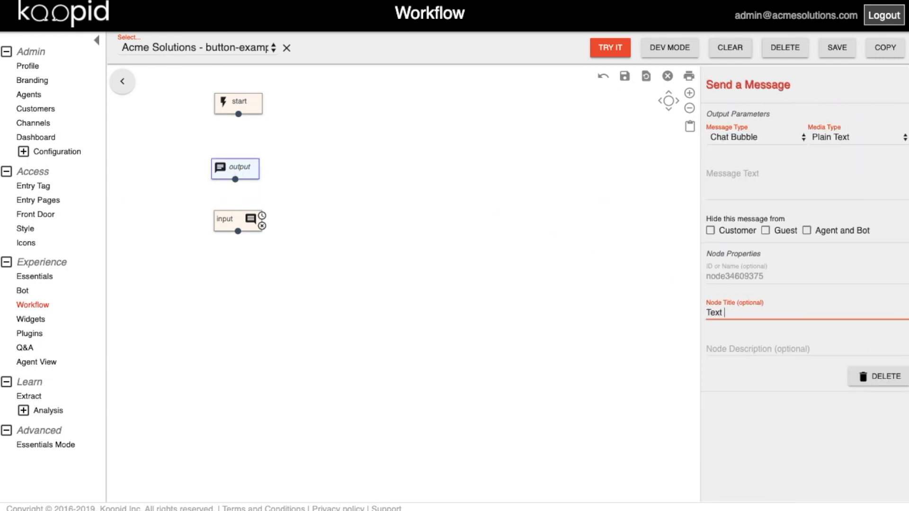
pyautogui.write('Buttons')
# Set the Text Buttons message's media type to Formatted Text (HTML) and add PersonA as a button in the message
pyautogui.click(833, 137)
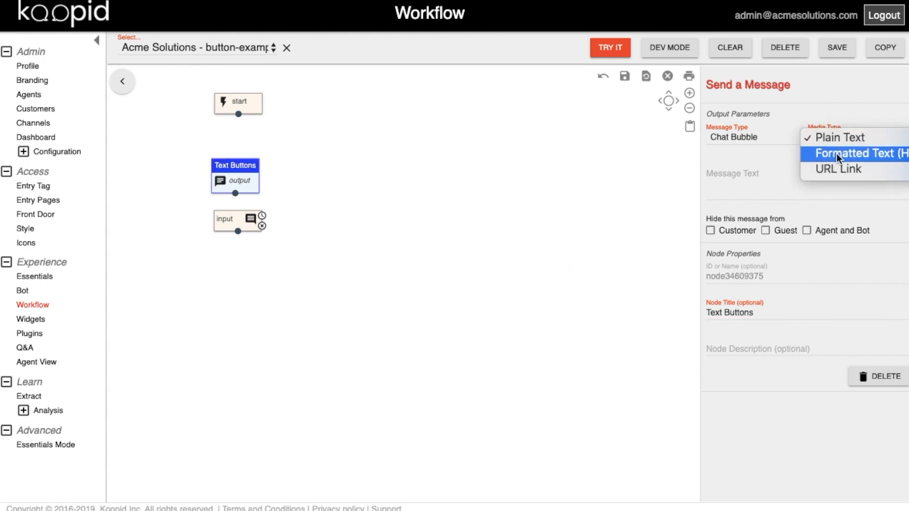
pyautogui.click(806, 164)
pyautogui.click(748, 185)
pyautogui.write('PersonA')
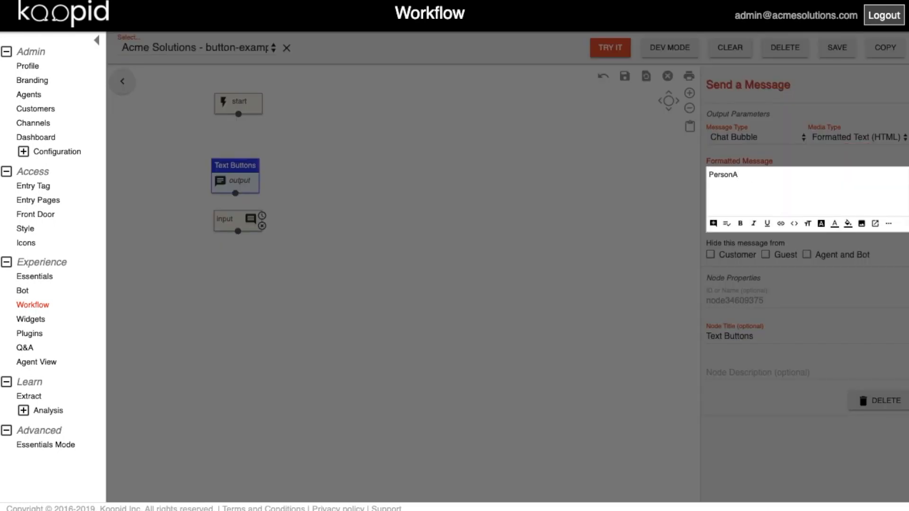
pyautogui.hotkey('shift', 'Left')
pyautogui.hotkey('shift', 'Left')
pyautogui.hotkey('shift', 'Left')
pyautogui.hotkey('shift', 'Left')
pyautogui.hotkey('shift', 'Left')
pyautogui.hotkey('shift', 'Left')
pyautogui.press('Left')
pyautogui.click(713, 224)
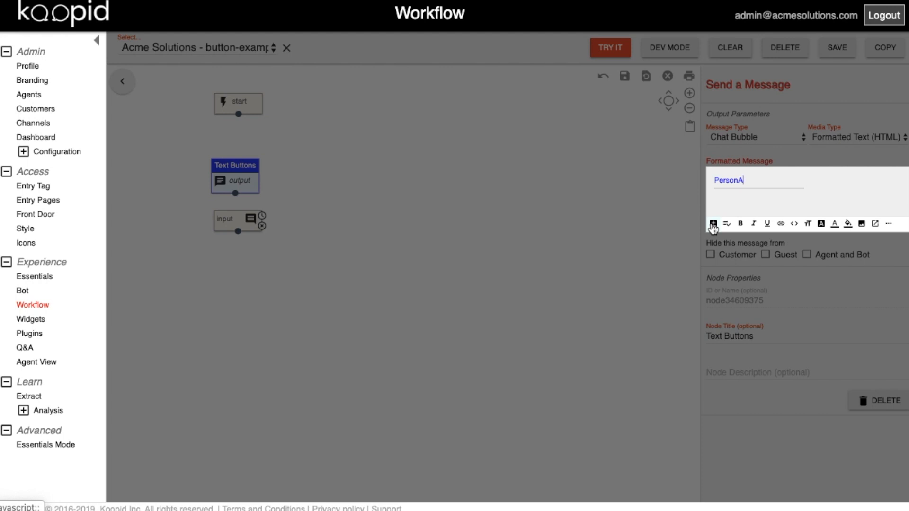
pyautogui.press('Return')
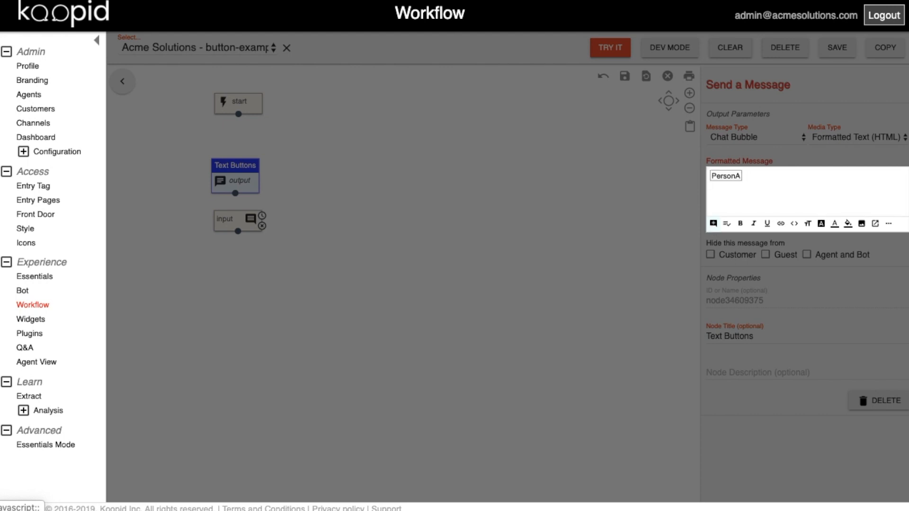
# Add a second button, PersonB, beside PersonA in the formatted message
pyautogui.write('Person')
pyautogui.hotkey('shift', 'Left')
pyautogui.hotkey('shift', 'Left')
pyautogui.hotkey('shift', 'Left')
pyautogui.hotkey('shift', 'Left')
pyautogui.hotkey('shift', 'Left')
pyautogui.click(713, 223)
pyautogui.press('Return')
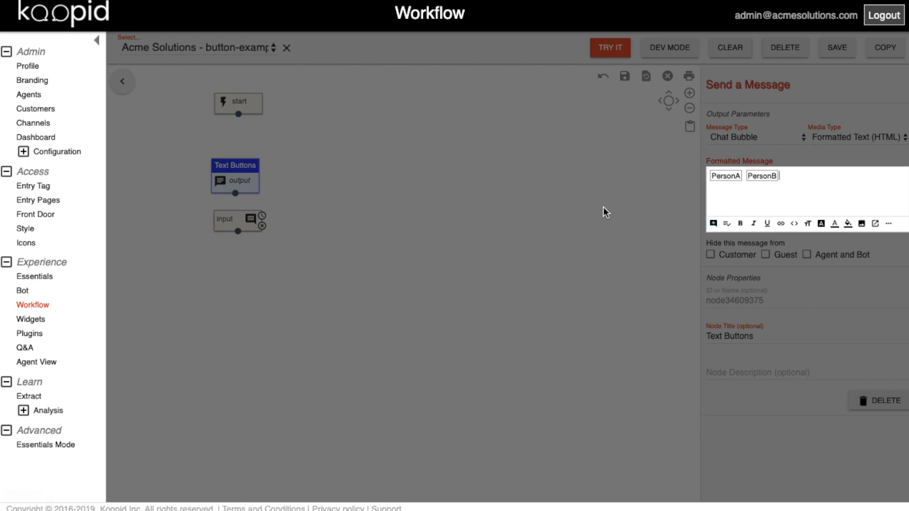
# Save the workflow under its existing path, button-example.json
pyautogui.click(834, 49)
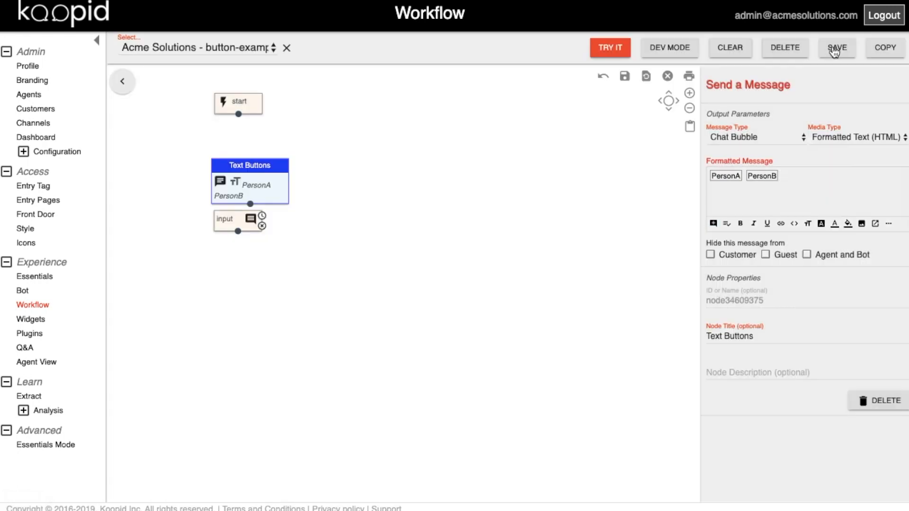
pyautogui.click(834, 50)
pyautogui.click(581, 110)
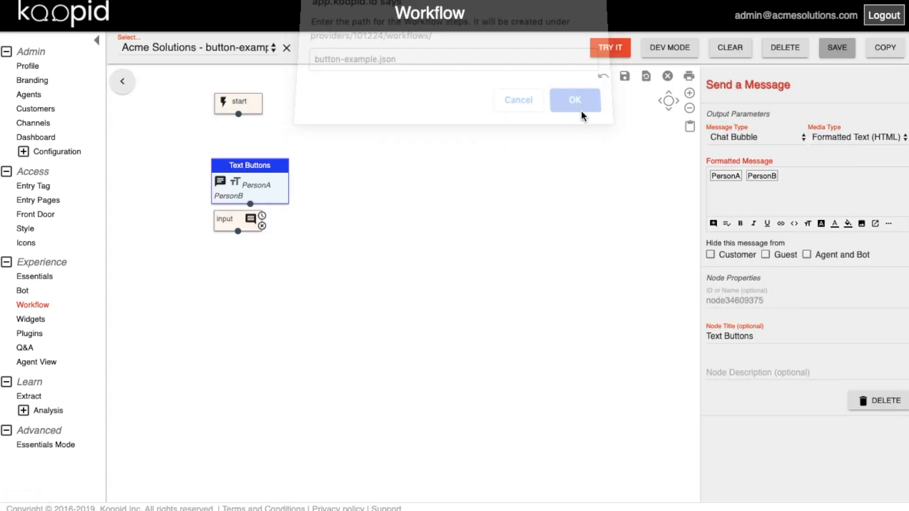
# Move the Text Buttons node up under start, and connect start to Text Buttons and Text Buttons to the input node
pyautogui.click(424, 229)
pyautogui.moveTo(247, 167); pyautogui.dragTo(237, 152)
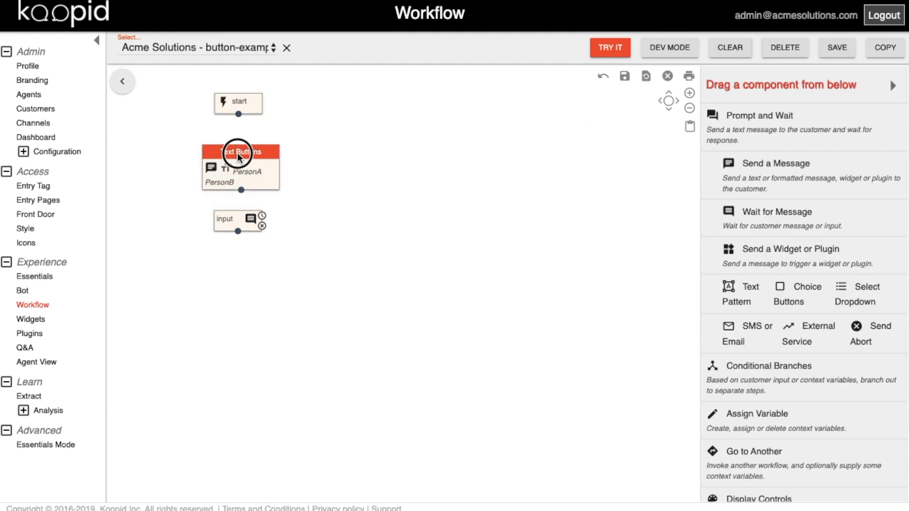
pyautogui.moveTo(238, 114); pyautogui.dragTo(239, 149)
pyautogui.moveTo(240, 189); pyautogui.dragTo(238, 225)
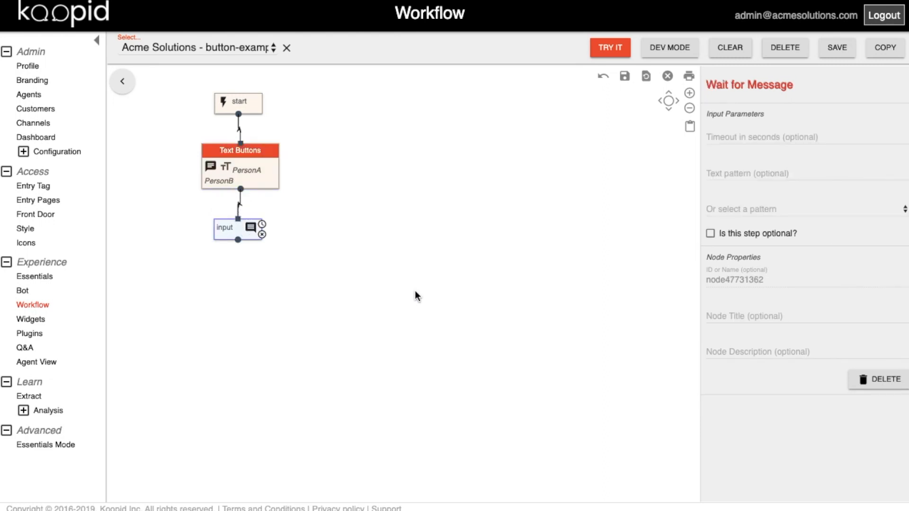
pyautogui.click(466, 270)
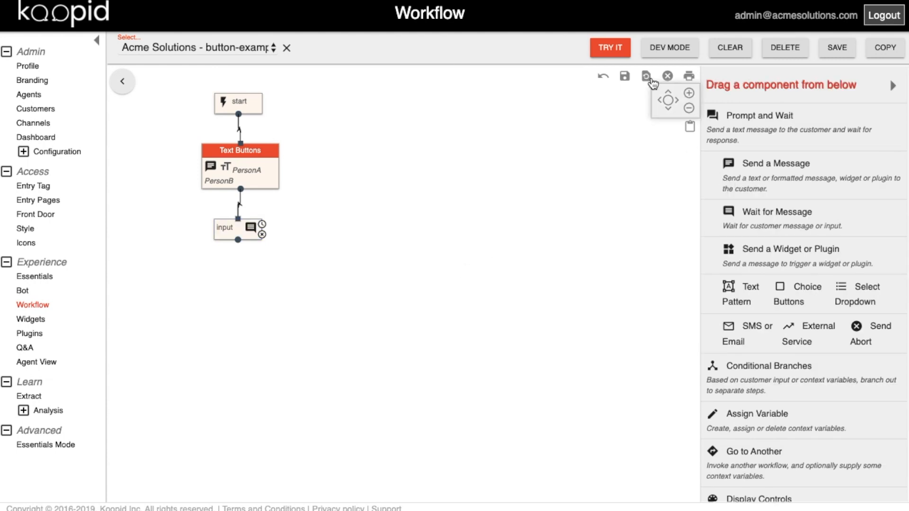
# Test the workflow in the phone preview by choosing the PersonA button, and close the preview
pyautogui.click(612, 51)
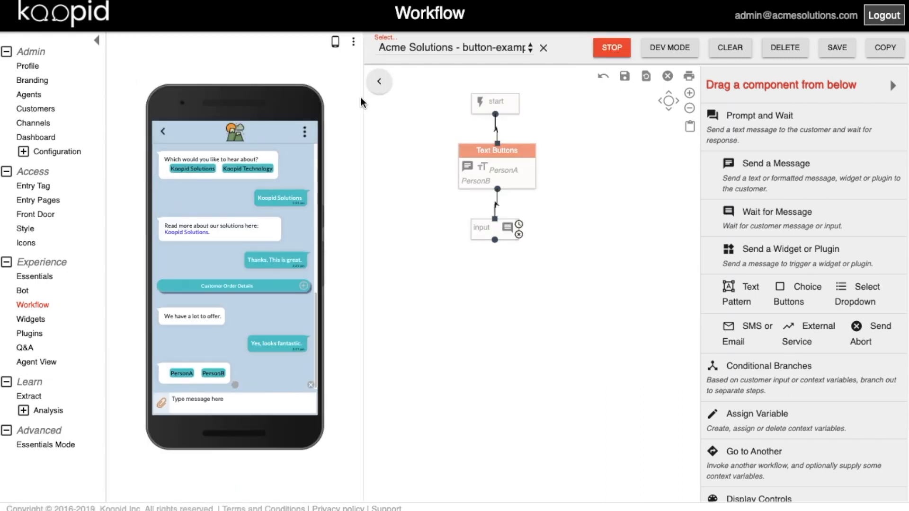
pyautogui.click(182, 374)
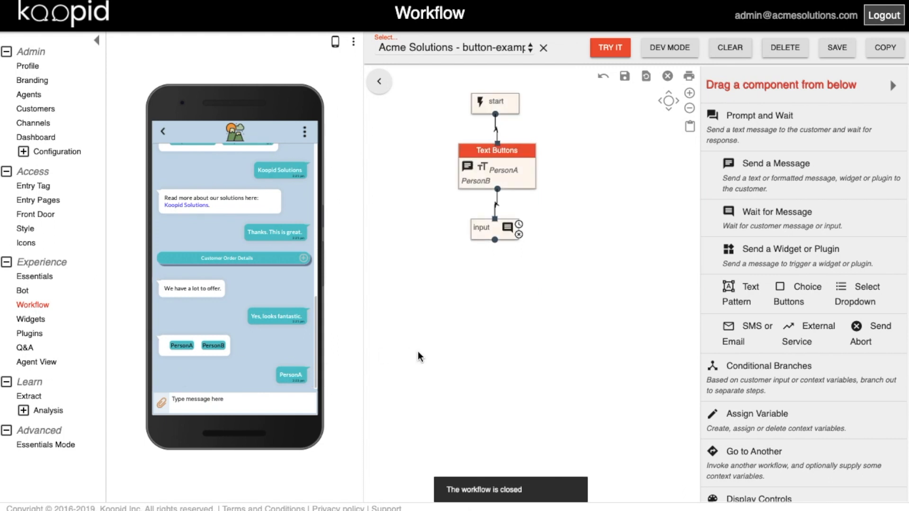
pyautogui.click(335, 44)
pyautogui.click(360, 175)
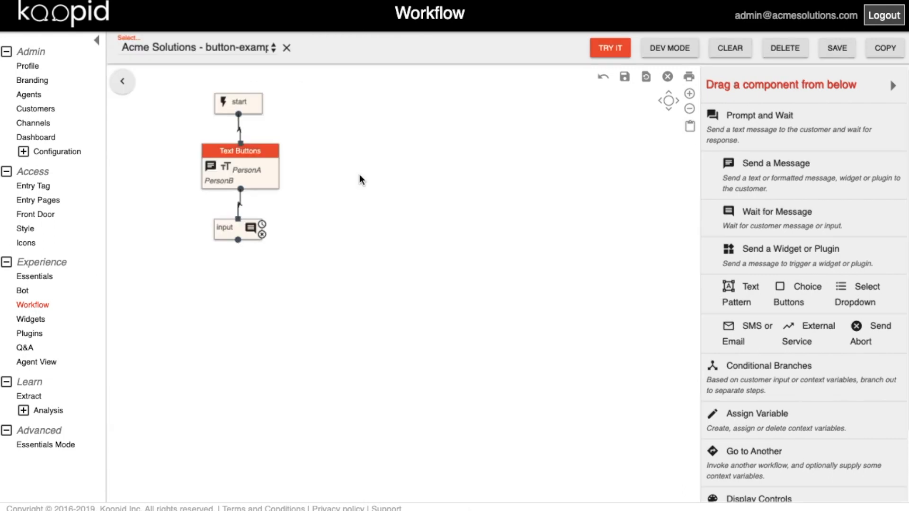
# Add another Send a Message node and Wait for Message node below the existing ones, titling the message node "Text and Image"
pyautogui.moveTo(774, 174); pyautogui.dragTo(256, 276)
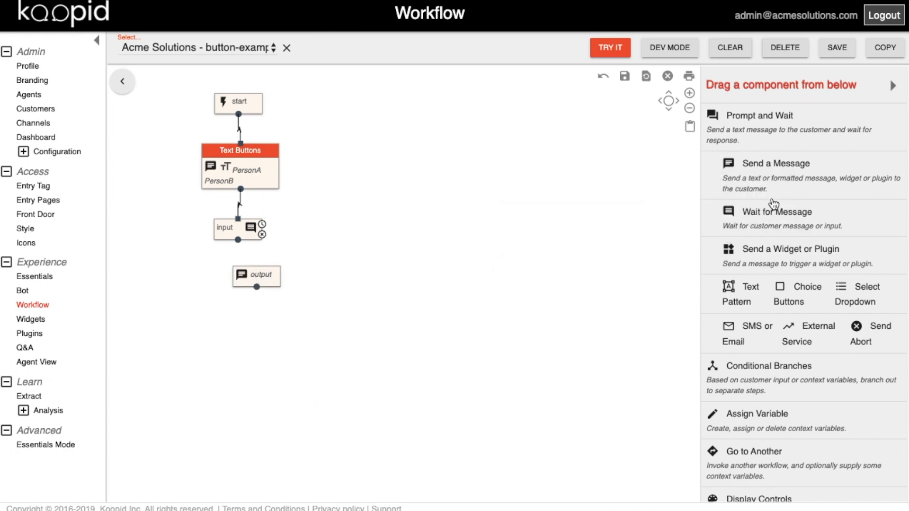
pyautogui.moveTo(786, 213); pyautogui.dragTo(258, 339)
pyautogui.click(253, 279)
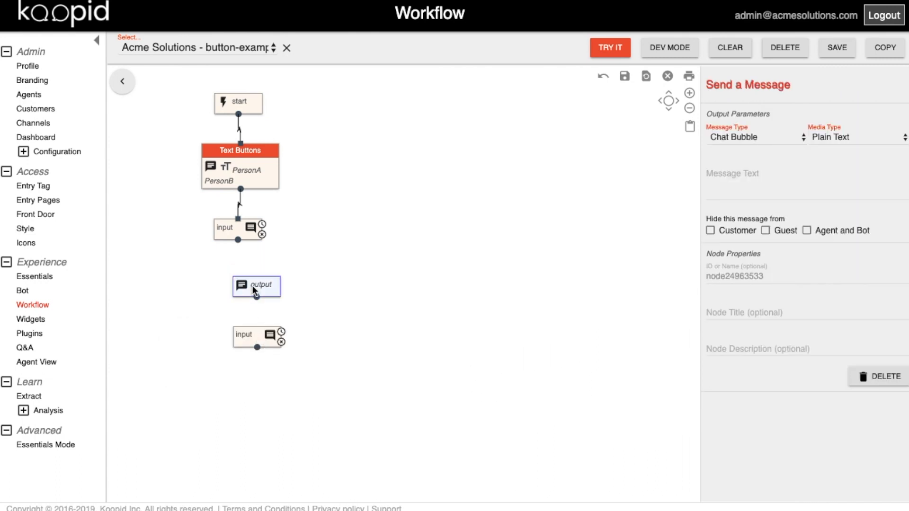
pyautogui.click(748, 313)
pyautogui.write('Text and Image')
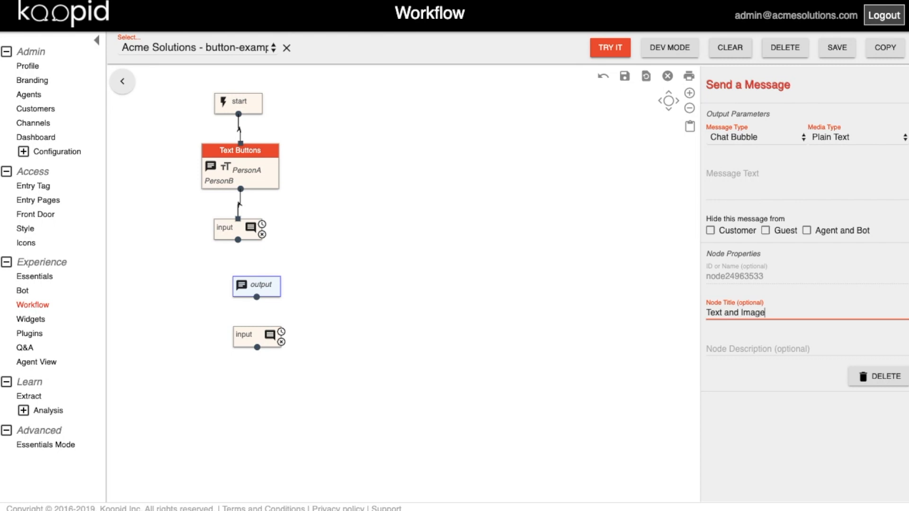
# Set the Text and Image node's media type to Formatted Text (HTML) and insert the PersonIconA.png image into its message
pyautogui.click(848, 138)
pyautogui.click(847, 153)
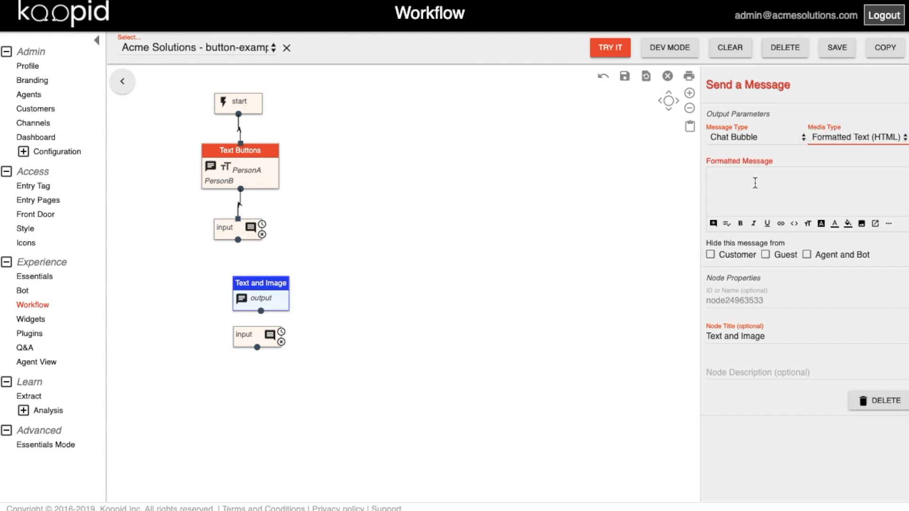
pyautogui.click(754, 183)
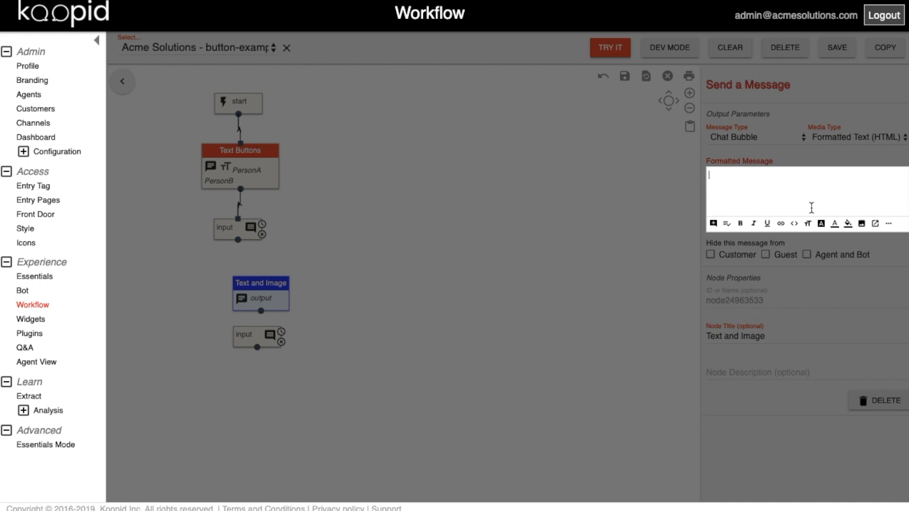
pyautogui.click(861, 224)
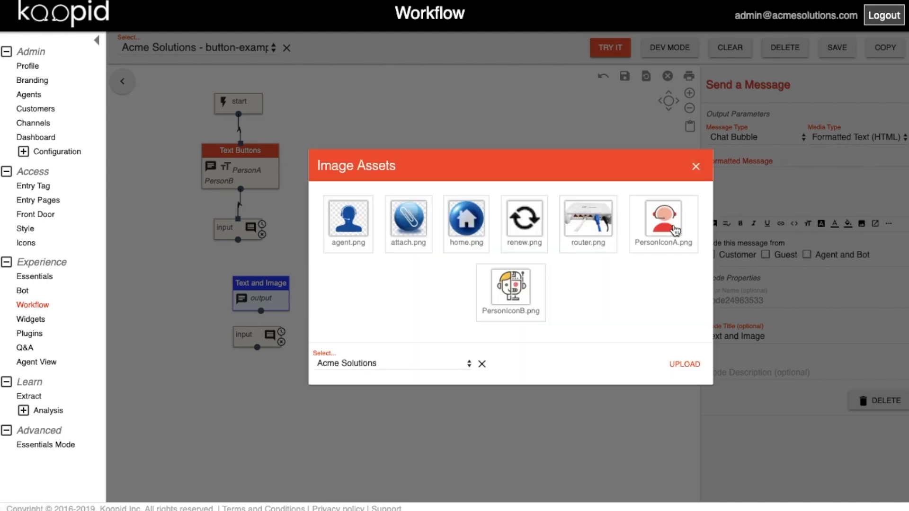
pyautogui.click(663, 226)
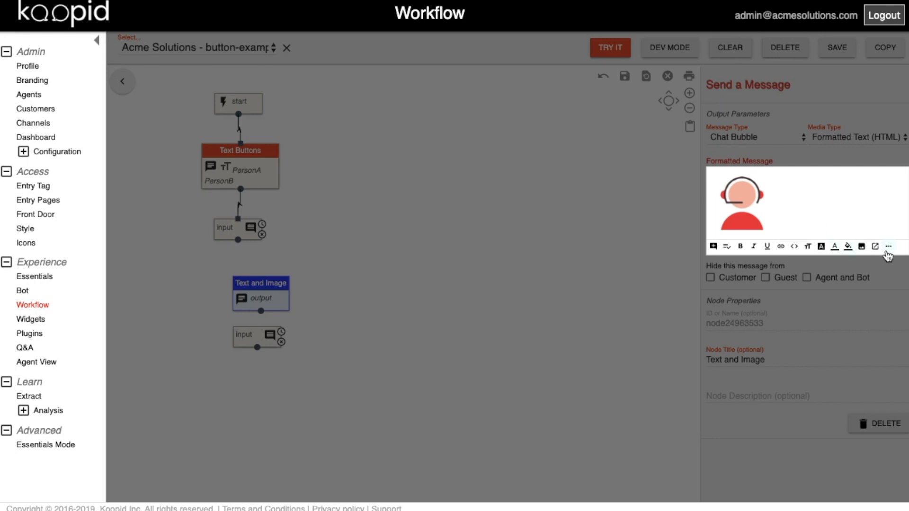
# Insert the PersonIconB.png image into the Text and Image message, and add a PersonA send-text button before the PersonIconA image
pyautogui.click(861, 246)
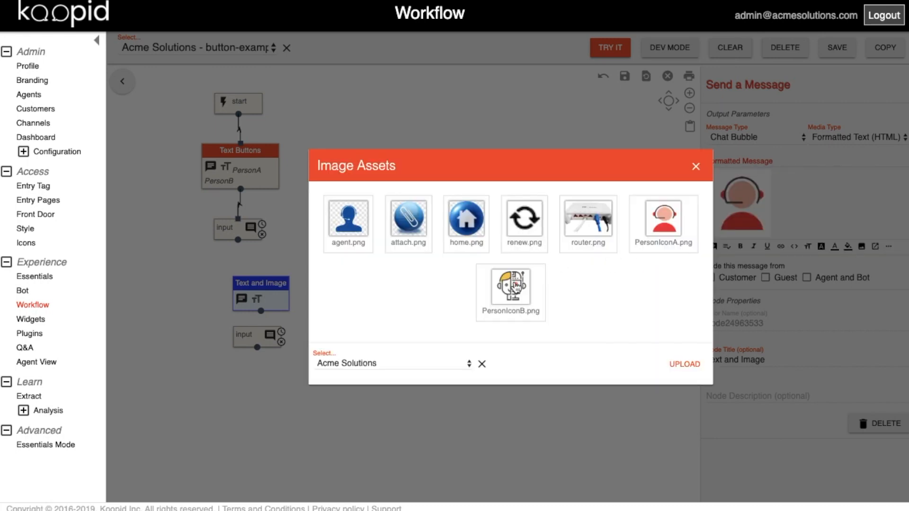
pyautogui.click(512, 285)
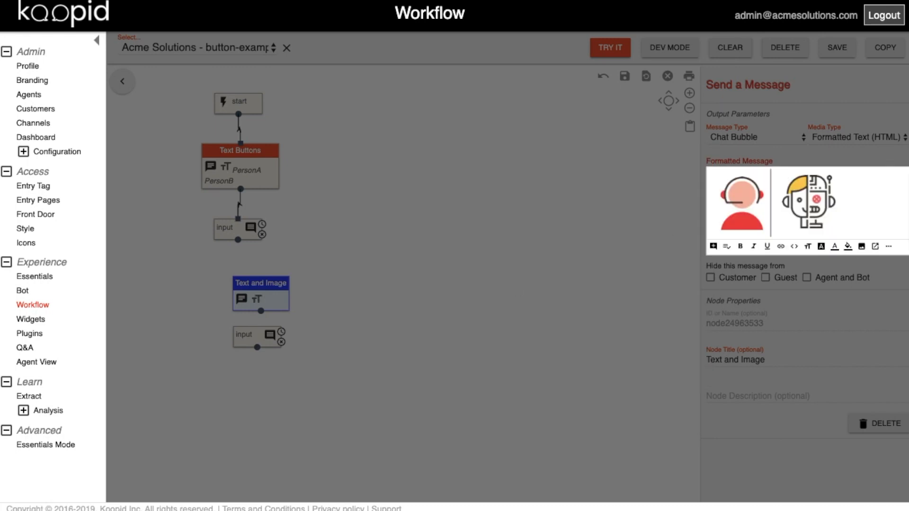
pyautogui.click(741, 204)
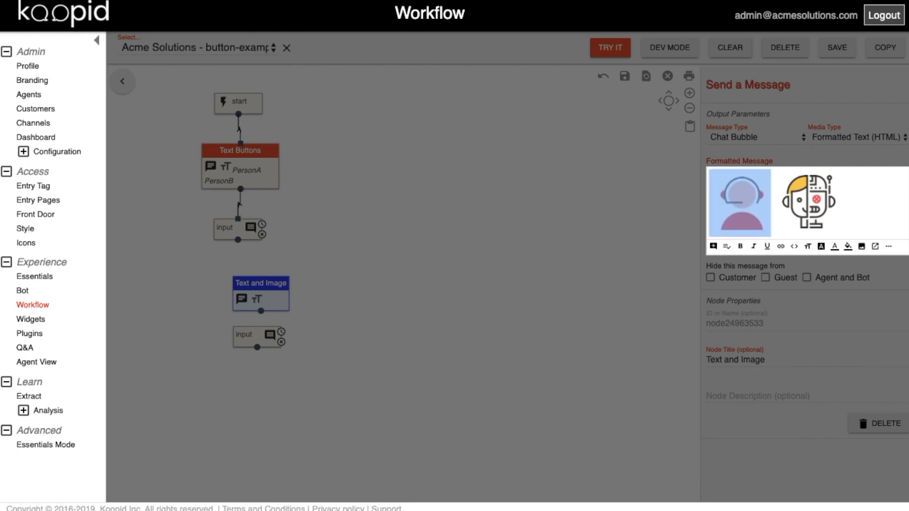
pyautogui.click(713, 246)
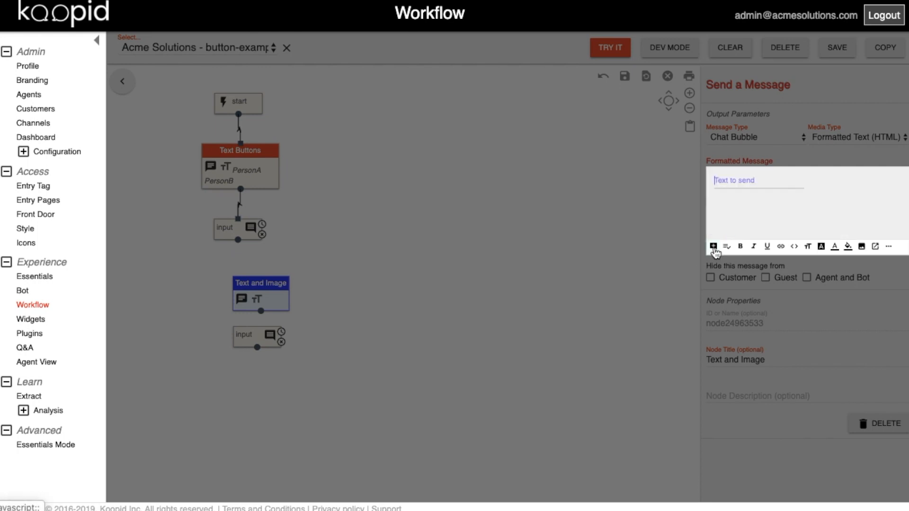
pyautogui.write('PersonA')
pyautogui.press('Return')
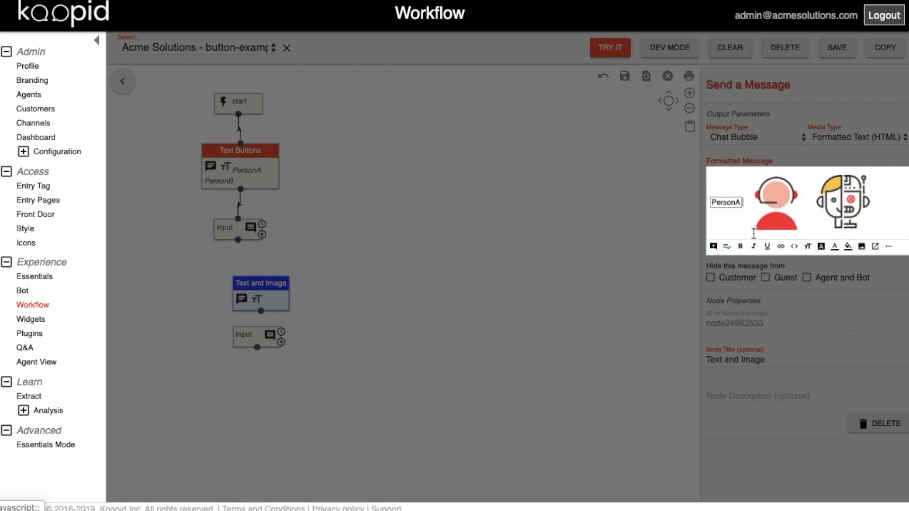
# Add a PersonB send-text button directly before the PersonIconB image in the Text and Image message
pyautogui.press('Right')
pyautogui.press('Right')
pyautogui.press('Right')
pyautogui.hotkey('shift', 'Left')
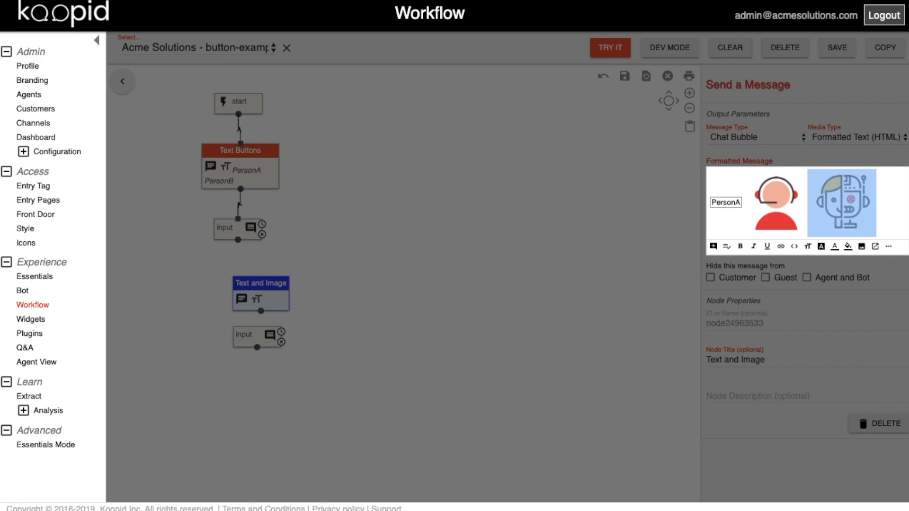
pyautogui.click(713, 247)
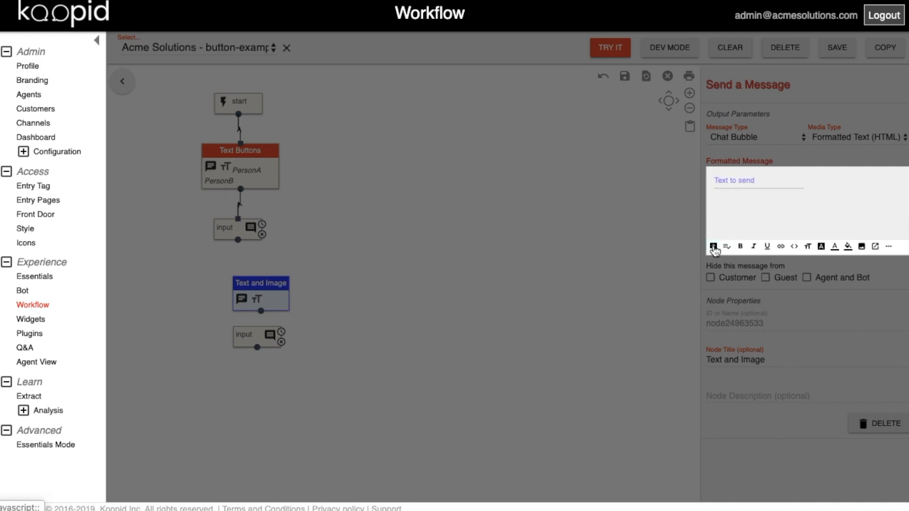
pyautogui.write('PersonB')
pyautogui.press('Return')
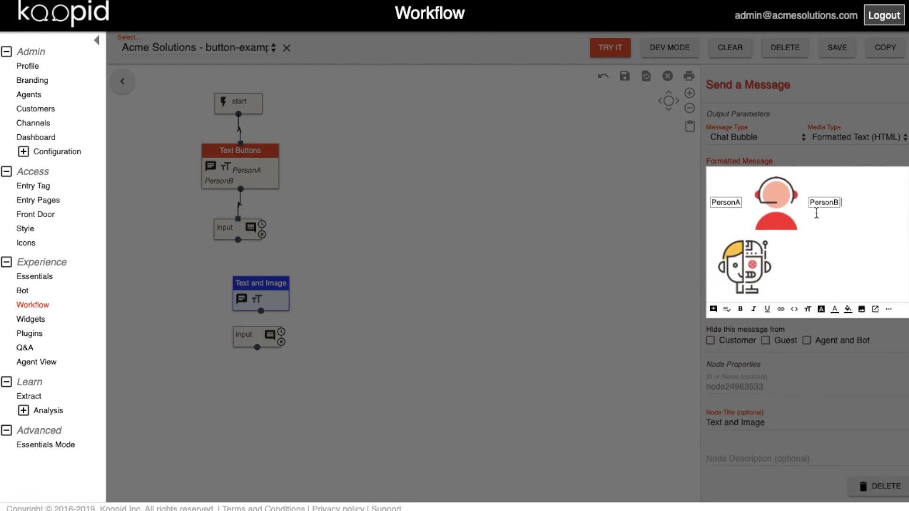
# Save the workflow as button-example.json
pyautogui.click(836, 51)
pyautogui.click(836, 50)
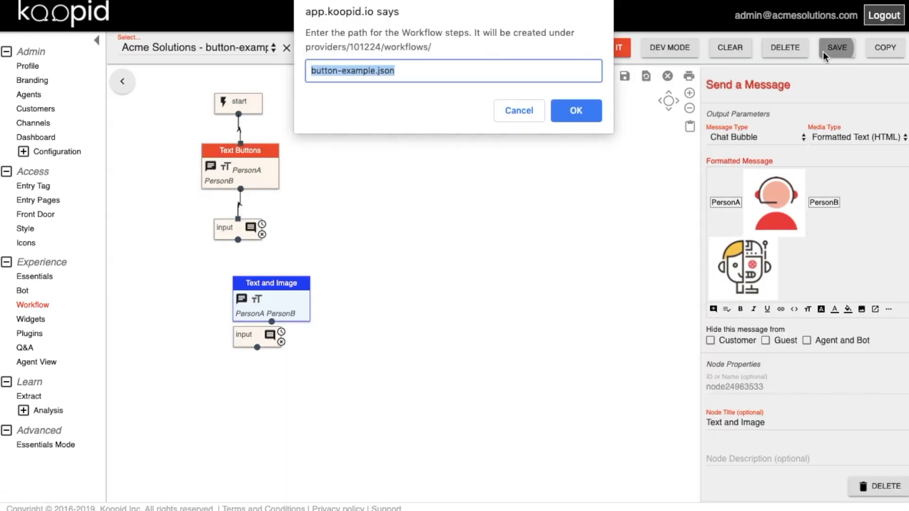
pyautogui.click(575, 110)
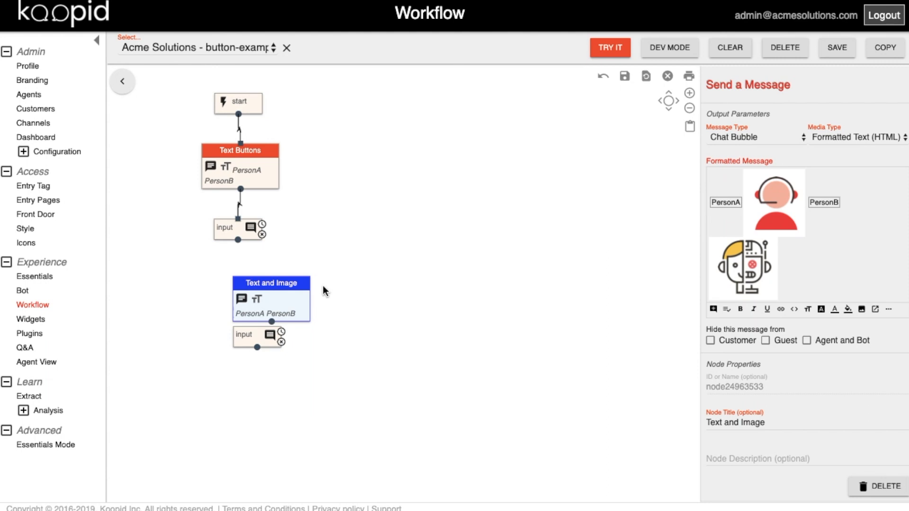
# Align the lower nodes, link the first input to Text and Image and that to the second input, and save the workflow as button-example.json
pyautogui.moveTo(257, 335); pyautogui.dragTo(270, 348)
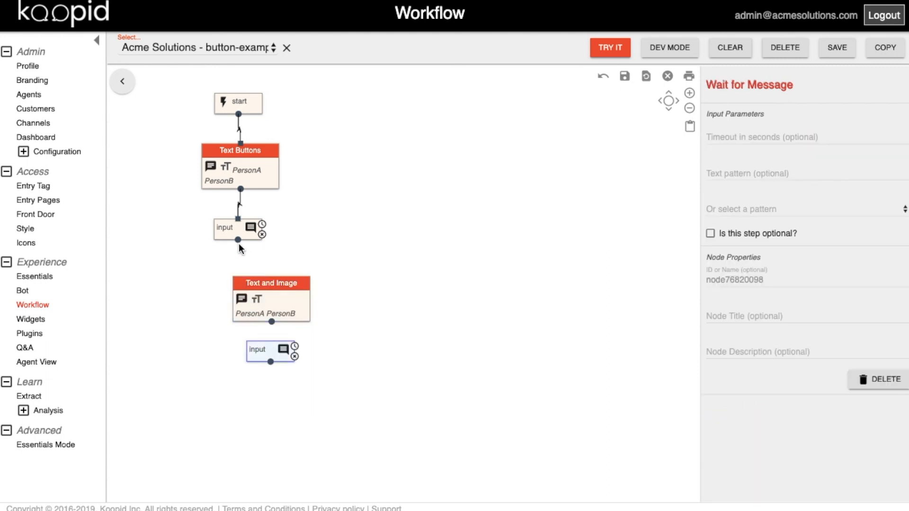
pyautogui.moveTo(239, 244); pyautogui.dragTo(249, 280)
pyautogui.moveTo(252, 316); pyautogui.dragTo(247, 351)
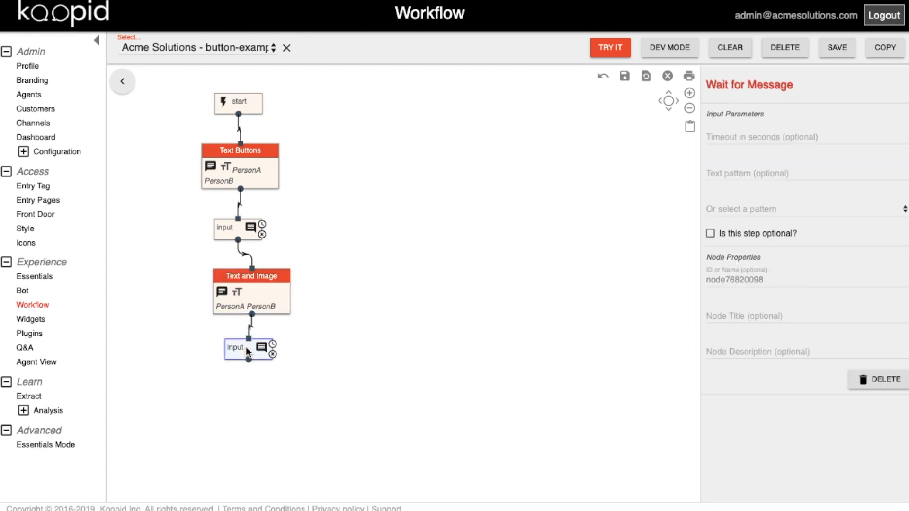
pyautogui.click(835, 49)
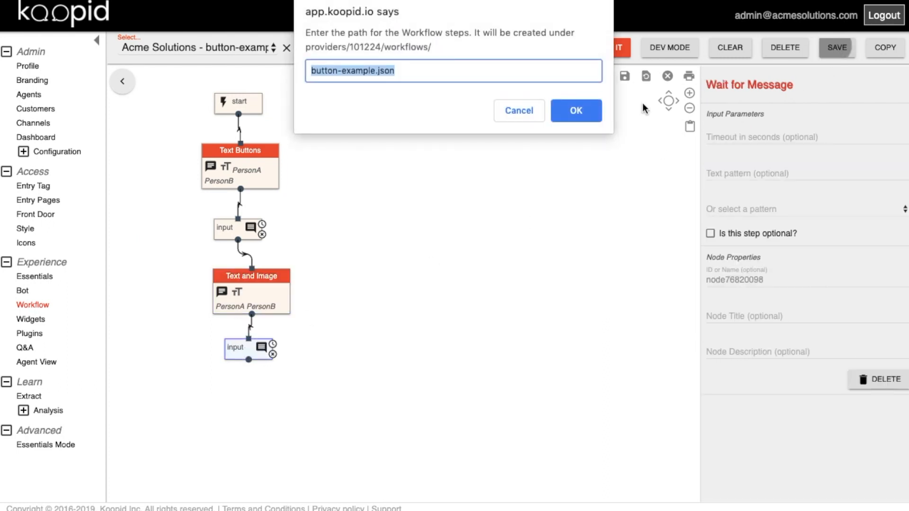
pyautogui.click(576, 111)
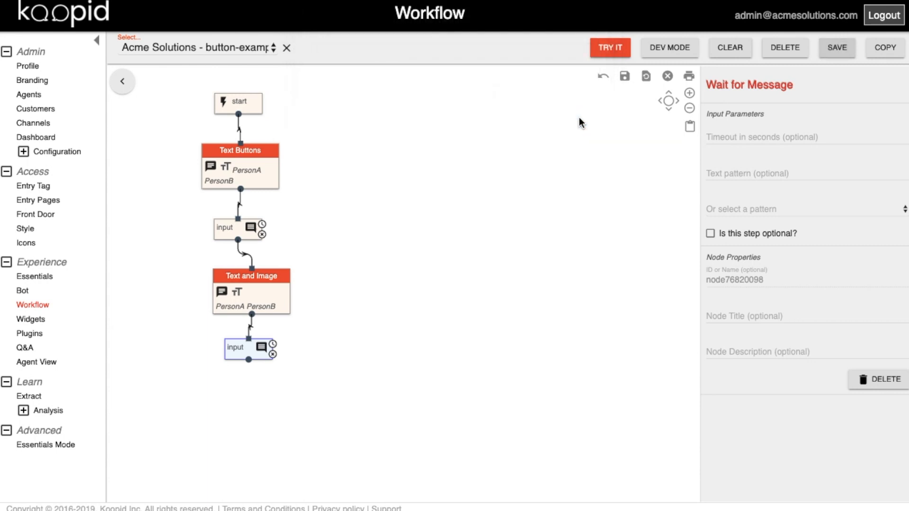
# Test the workflow in the phone preview by choosing PersonA in both the text and the text-and-image messages, and hide the preview
pyautogui.click(611, 49)
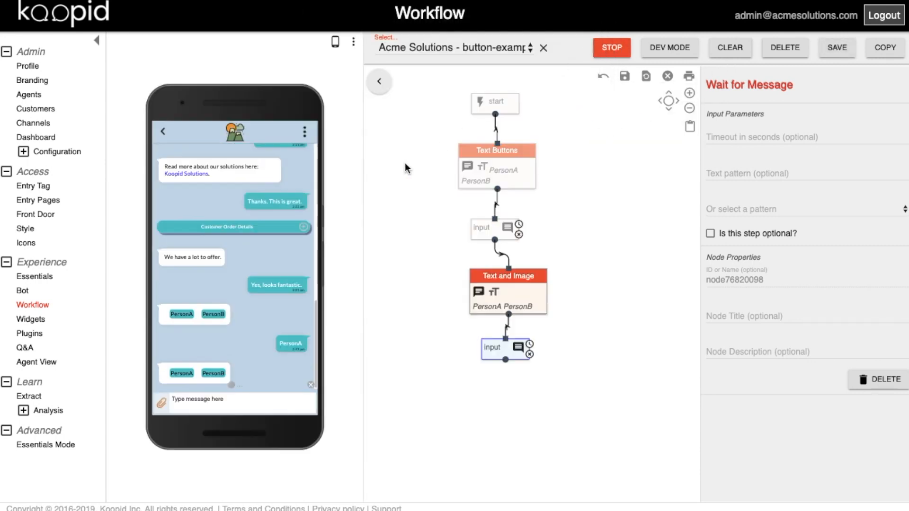
pyautogui.click(181, 375)
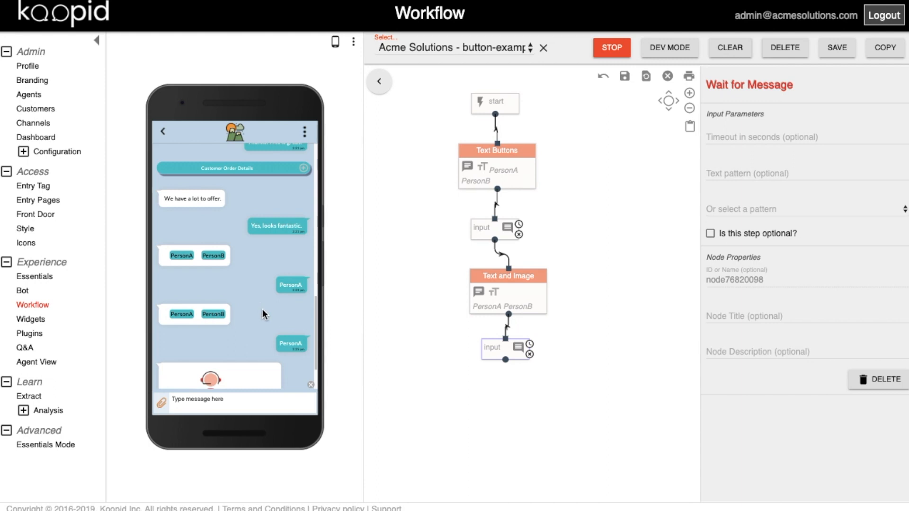
pyautogui.moveTo(316, 331); pyautogui.dragTo(316, 371)
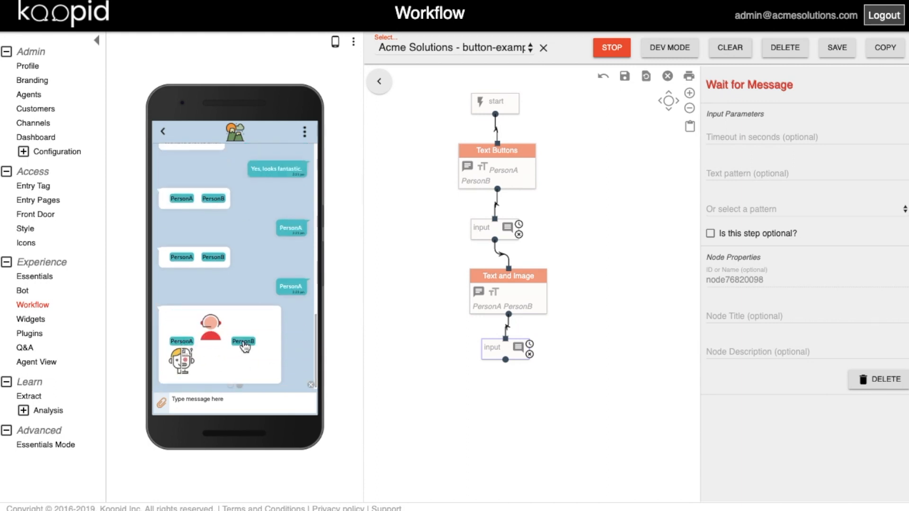
pyautogui.click(182, 341)
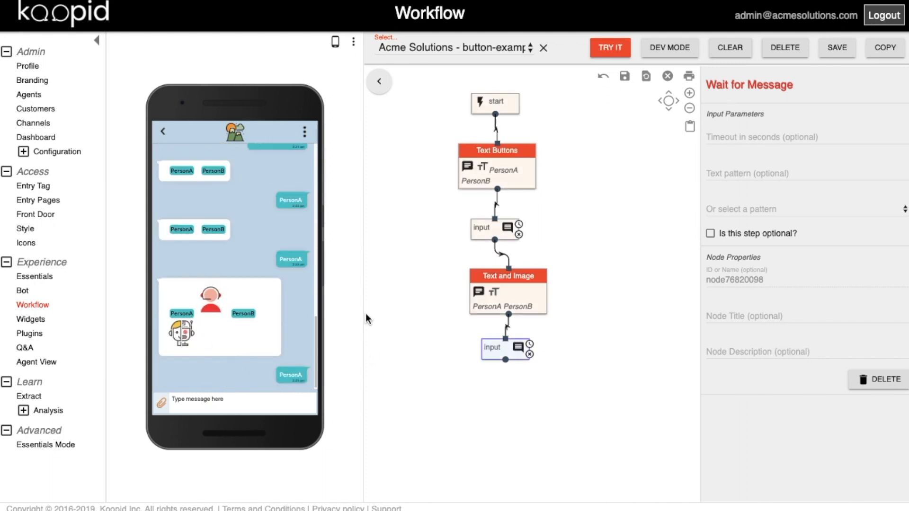
pyautogui.click(336, 44)
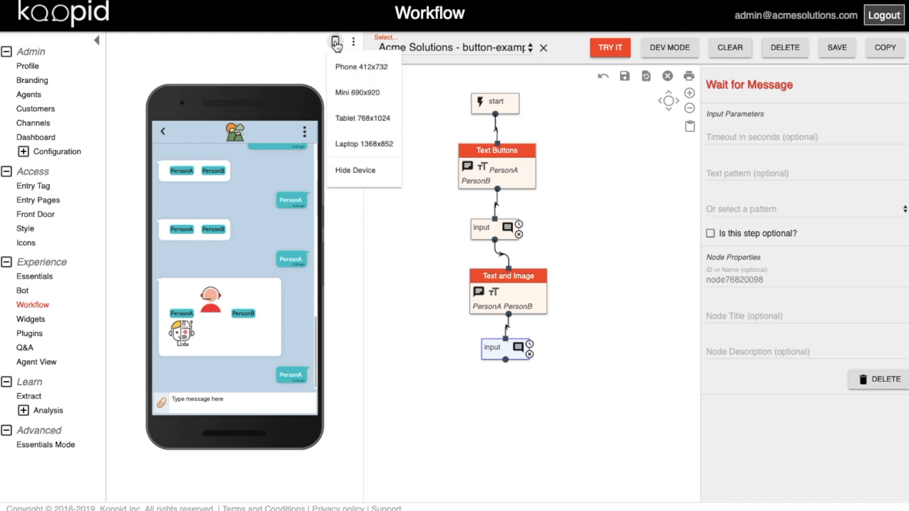
pyautogui.click(346, 171)
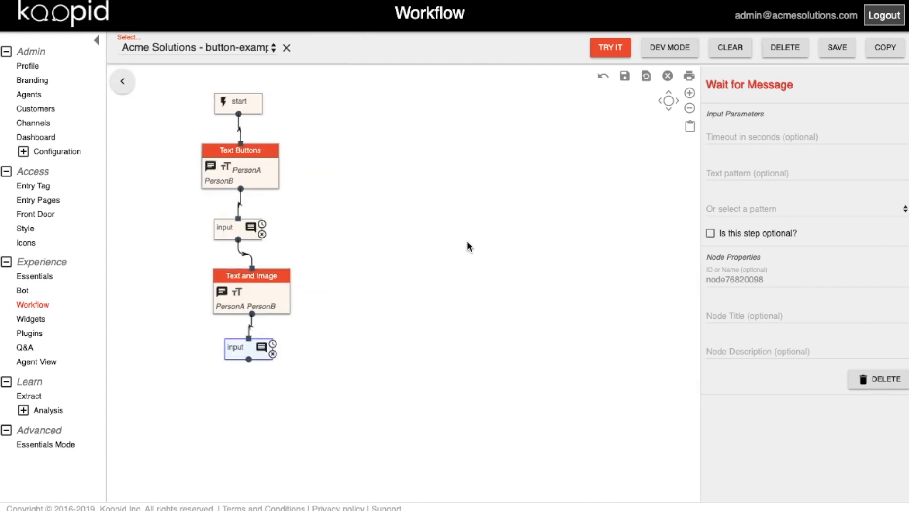
# In the HTML source of the Text and Image message, move PersonA's closing </a> tag to after the PersonIconA.png image tag
pyautogui.click(270, 294)
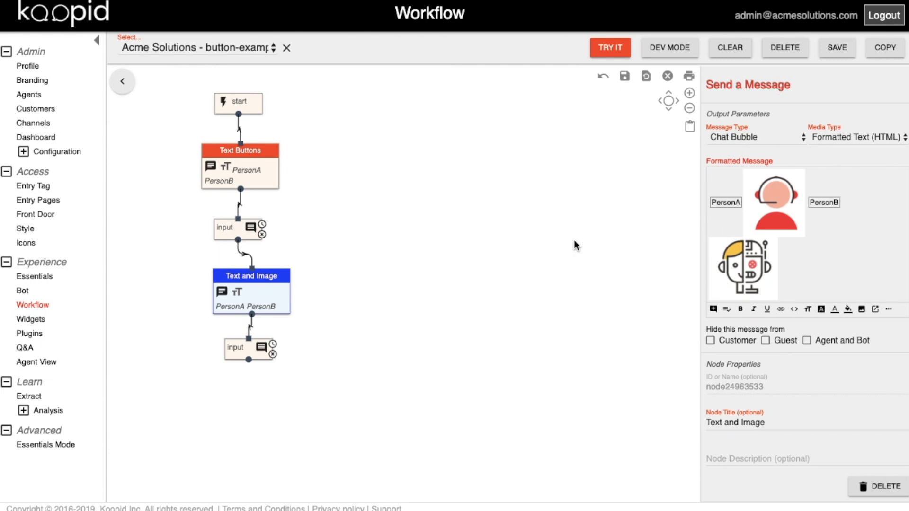
pyautogui.click(888, 310)
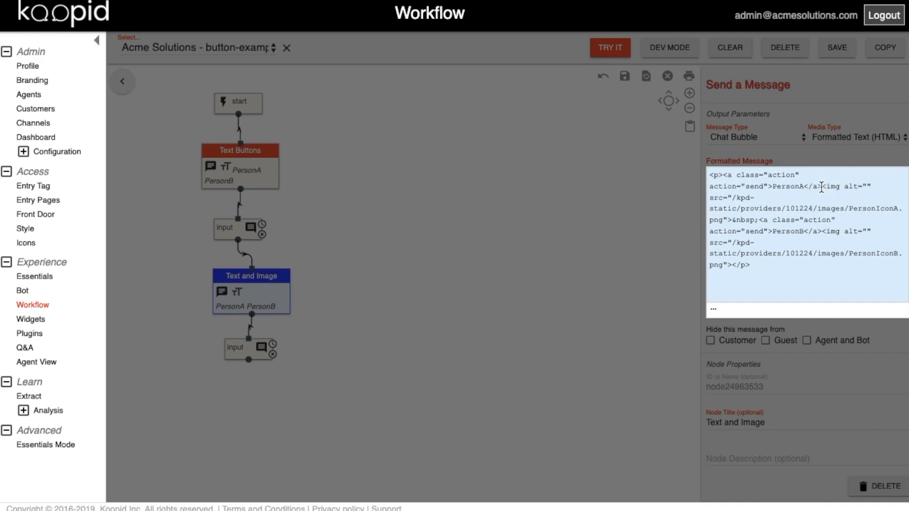
pyautogui.press('BackSpace')
pyautogui.press('BackSpace')
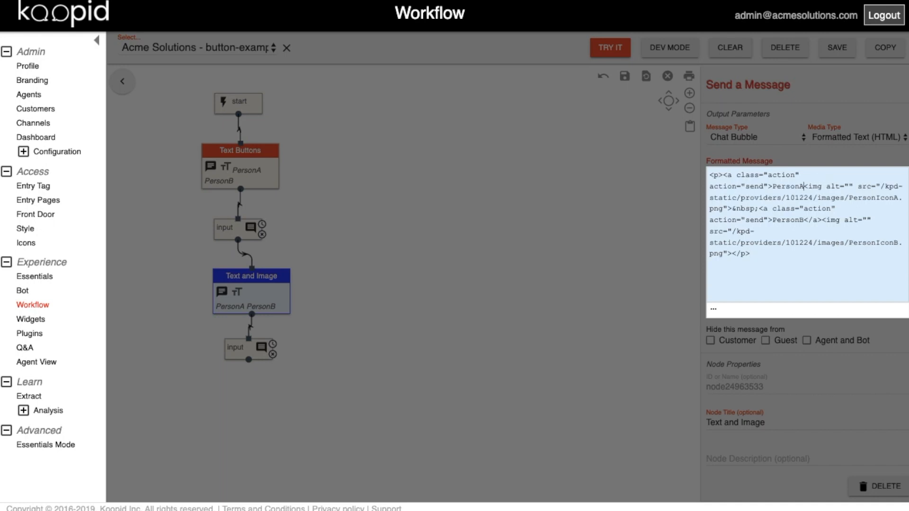
pyautogui.press('Down')
pyautogui.press('Left')
pyautogui.press('Left')
pyautogui.press('Left')
pyautogui.press('Left')
pyautogui.press('Left')
pyautogui.press('Left')
pyautogui.press('Left')
pyautogui.press('Left')
pyautogui.write('</a>')
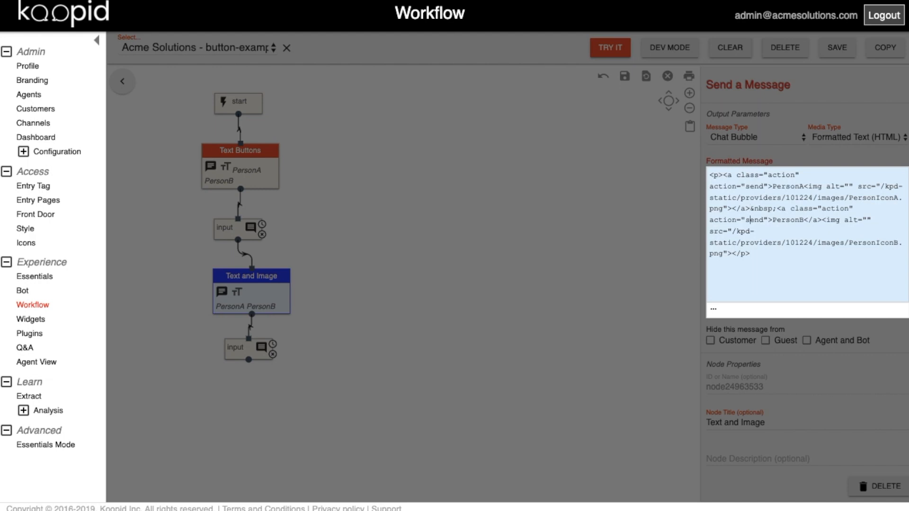
# Move PersonB's closing </a> tag to after the PersonIconB.png image tag in the message's HTML source
pyautogui.press('Right')
pyautogui.press('Right')
pyautogui.press('Right')
pyautogui.hotkey('shift', 'Right')
pyautogui.hotkey('shift', 'Right')
pyautogui.hotkey('shift', 'Right')
pyautogui.hotkey('shift', 'Right')
pyautogui.press('BackSpace')
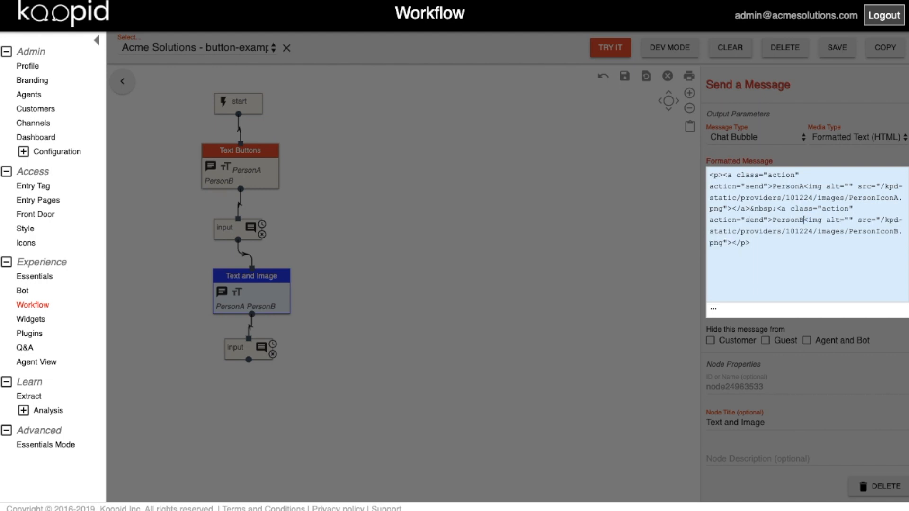
pyautogui.press('Left')
pyautogui.press('Left')
pyautogui.write('</a>')
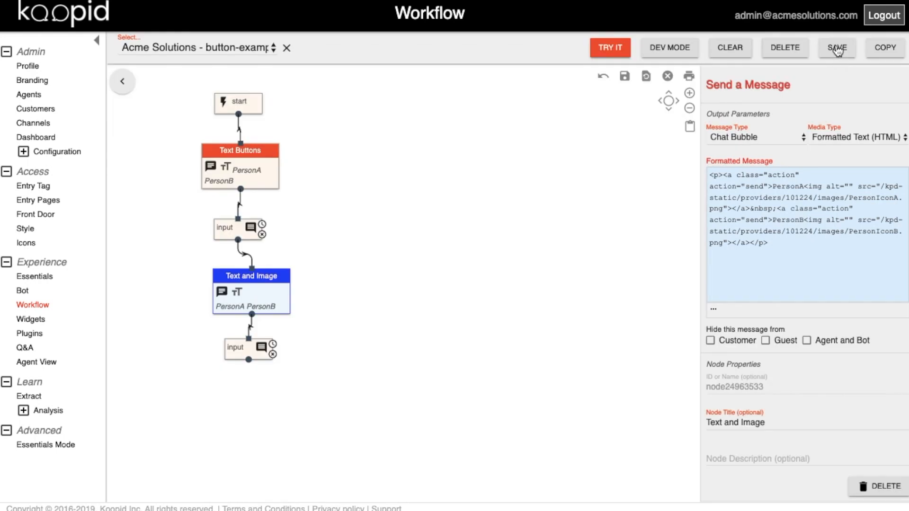
# Save the edited workflow under button-example.json and deselect the Text and Image node
pyautogui.click(837, 52)
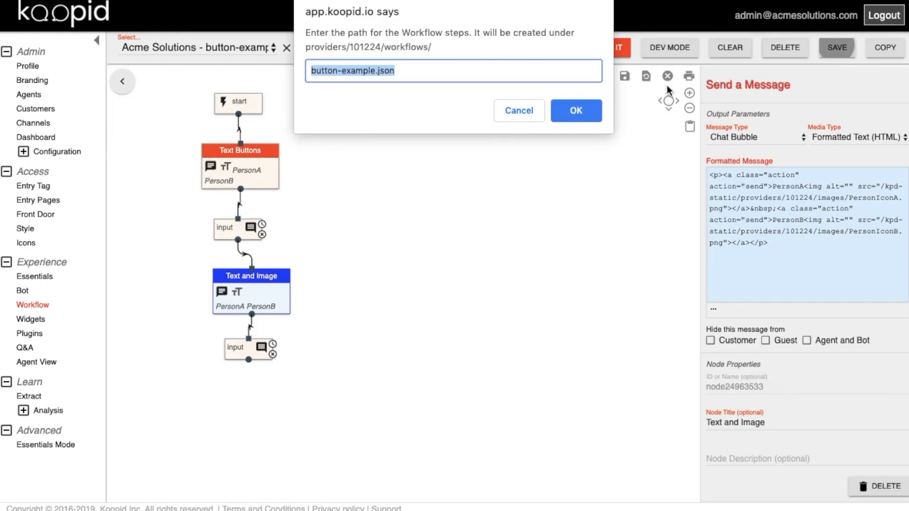
pyautogui.click(577, 111)
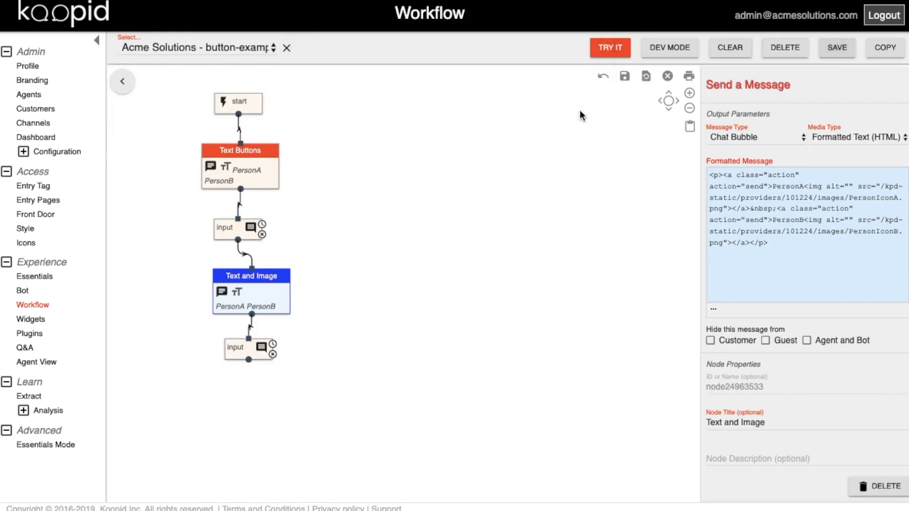
pyautogui.click(575, 268)
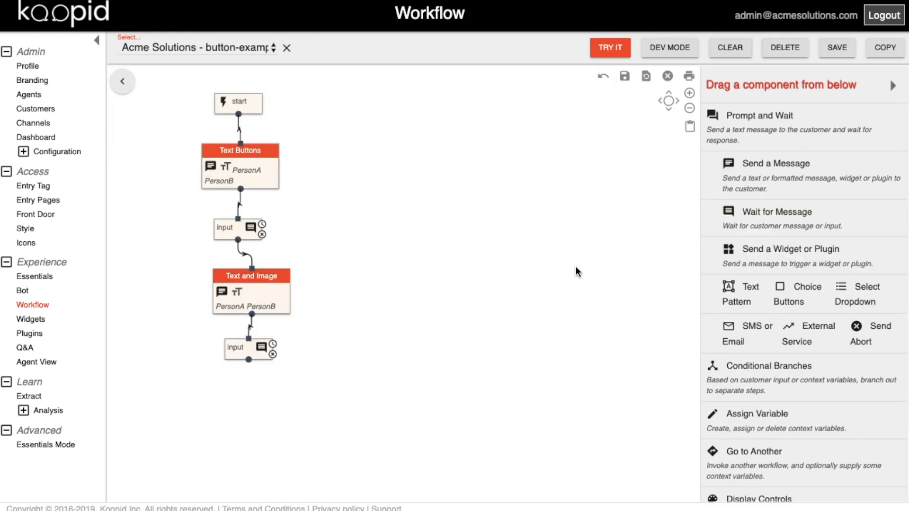
# Test the workflow in the phone preview by choosing the PersonB text button and the PersonA image button, and hide the preview
pyautogui.click(609, 47)
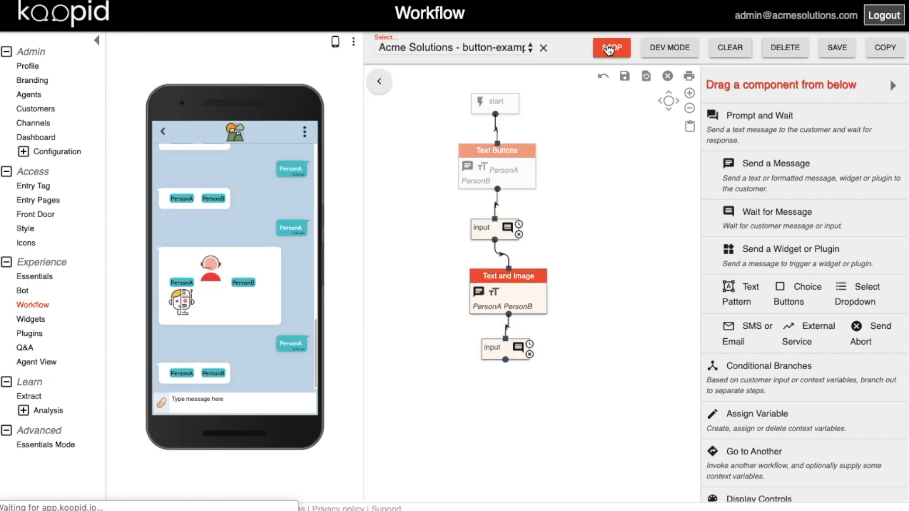
pyautogui.click(215, 373)
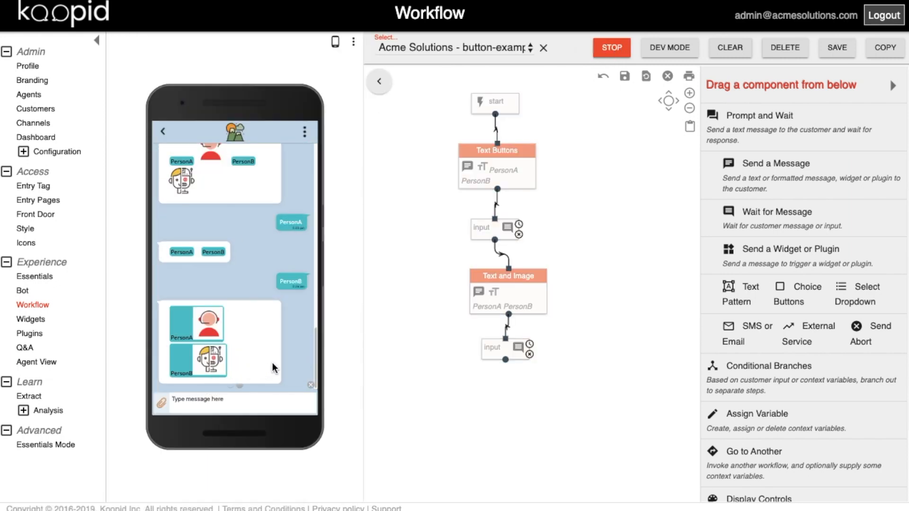
pyautogui.click(207, 323)
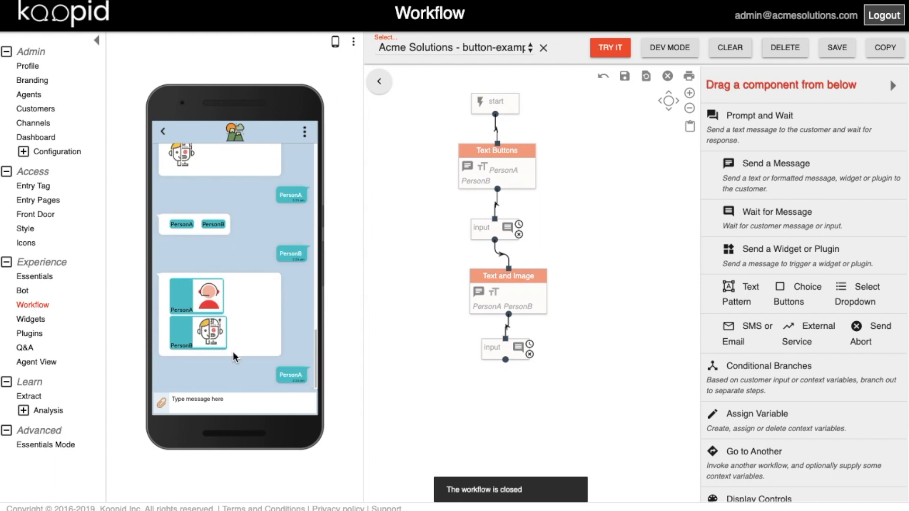
pyautogui.click(335, 42)
pyautogui.click(350, 172)
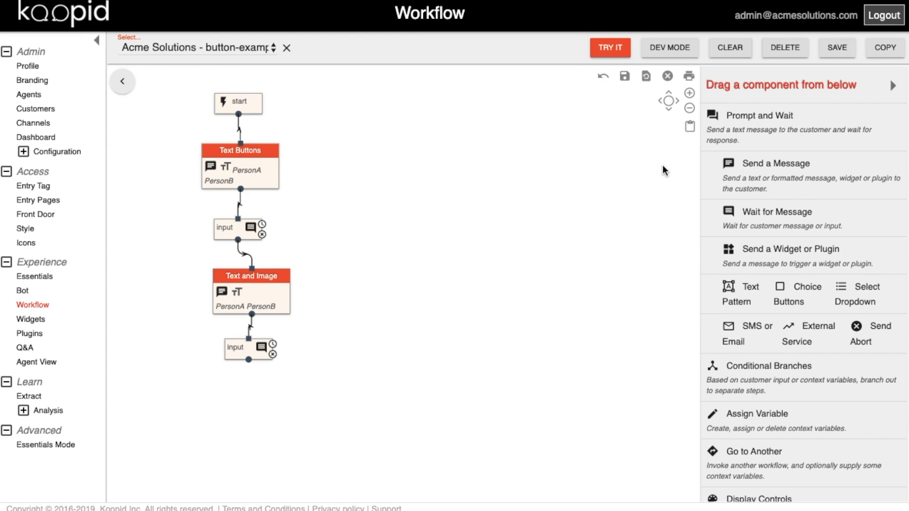
# Add a Send a Message node and a Wait for Message node below the last input node
pyautogui.moveTo(779, 176); pyautogui.dragTo(276, 403)
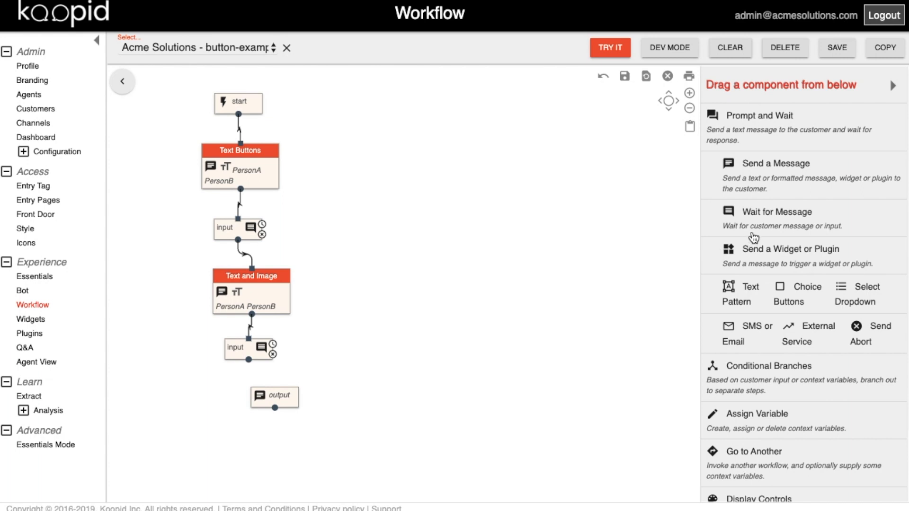
pyautogui.moveTo(774, 211); pyautogui.dragTo(291, 444)
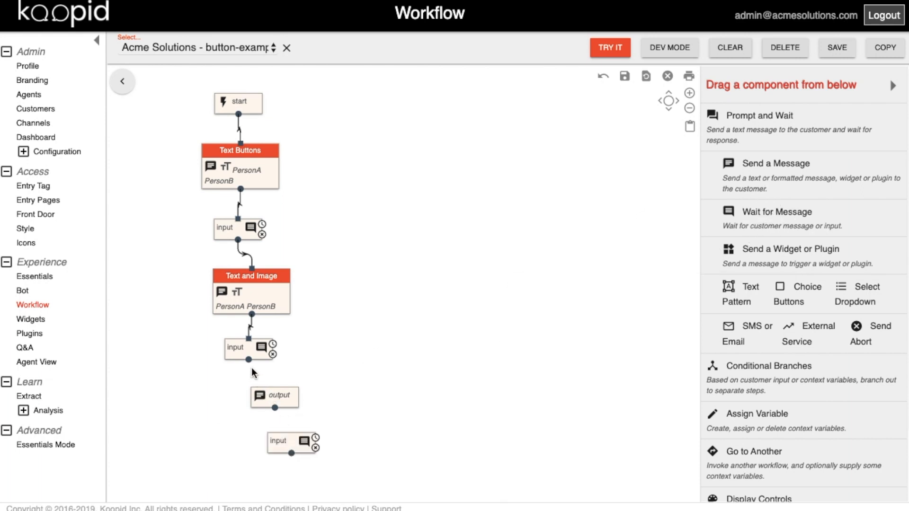
# Connect the last linked input node through the new output node to the new input node, and title the output node Image
pyautogui.moveTo(248, 360); pyautogui.dragTo(291, 432)
pyautogui.click(285, 404)
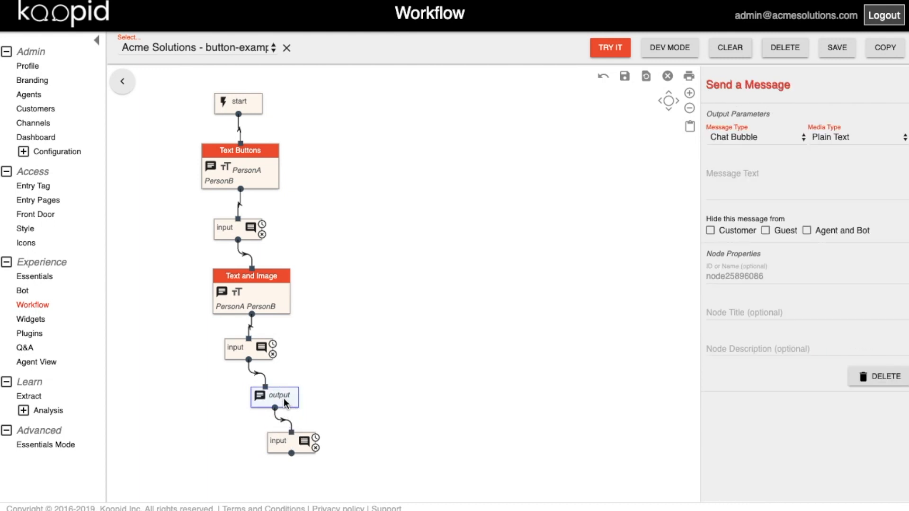
pyautogui.click(743, 314)
pyautogui.write('Image')
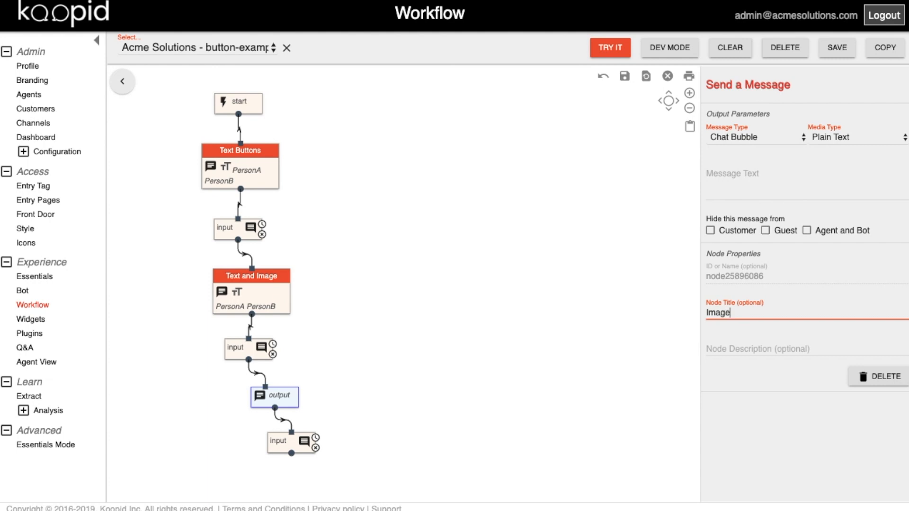
# Set the Image node's media type to Formatted Text (HTML) and insert PersonIconA.png and PersonIconB.png in its message
pyautogui.click(839, 136)
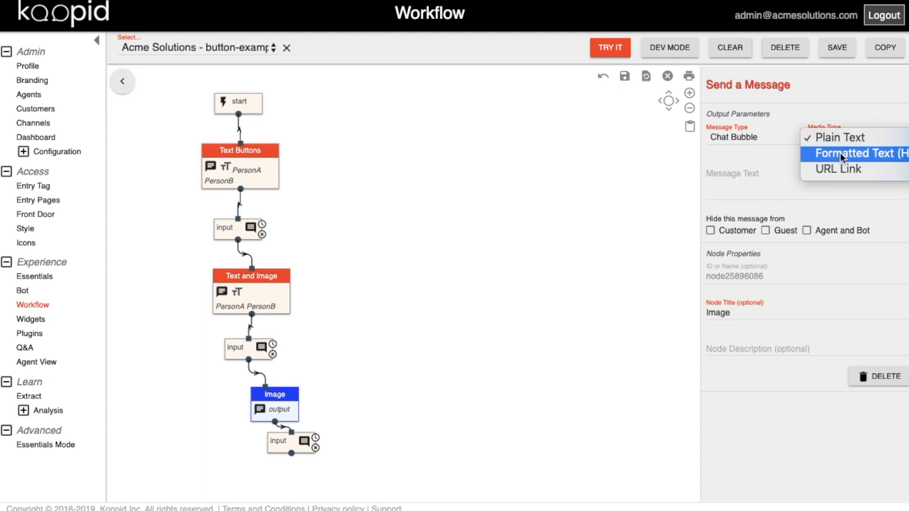
pyautogui.click(840, 153)
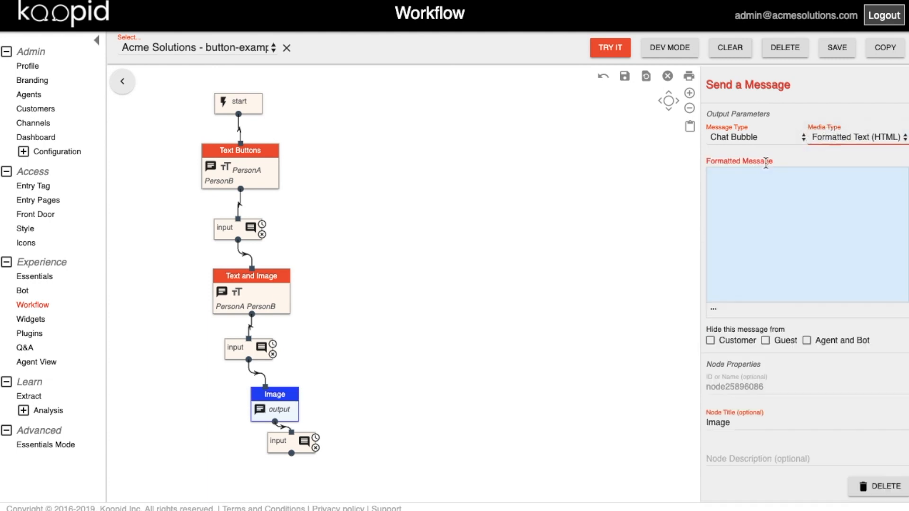
pyautogui.click(714, 309)
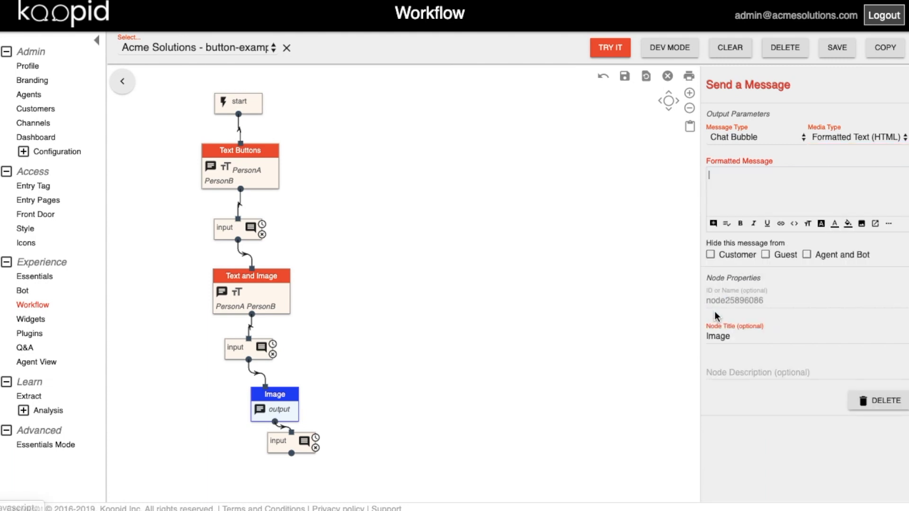
pyautogui.click(861, 225)
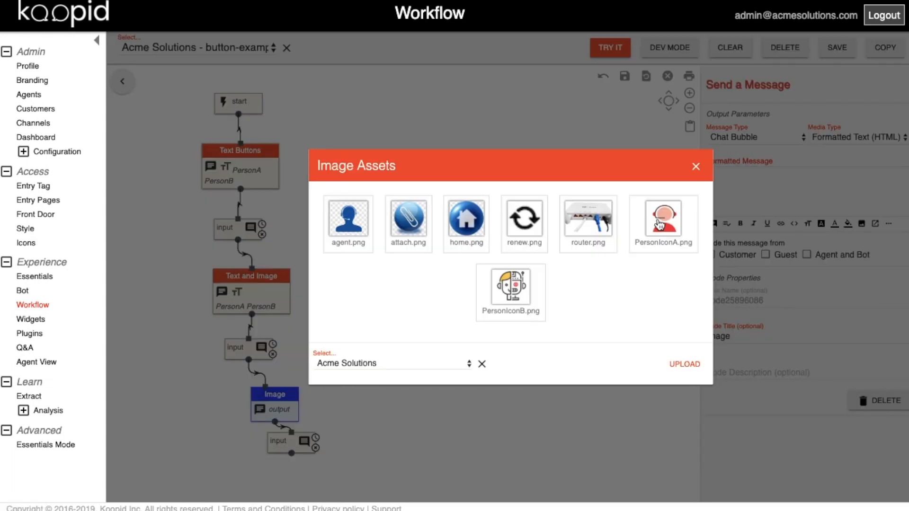
pyautogui.click(659, 224)
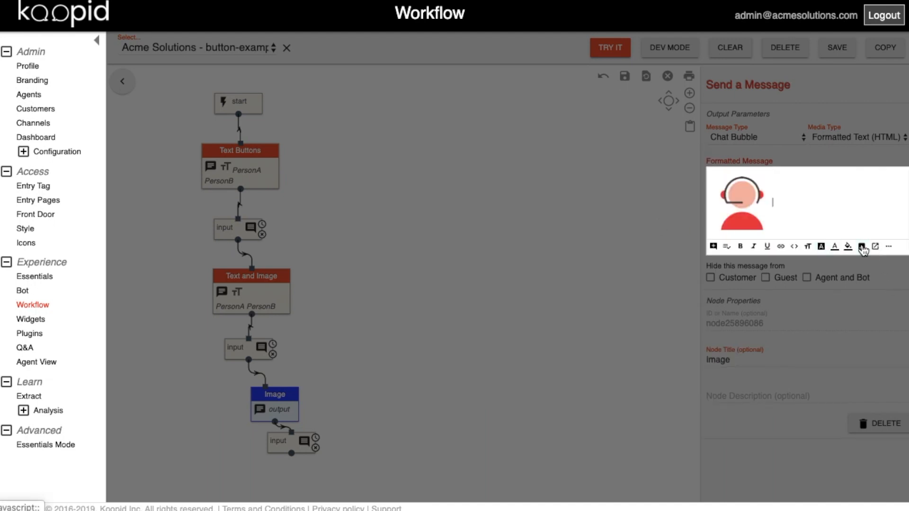
pyautogui.click(862, 247)
pyautogui.click(513, 289)
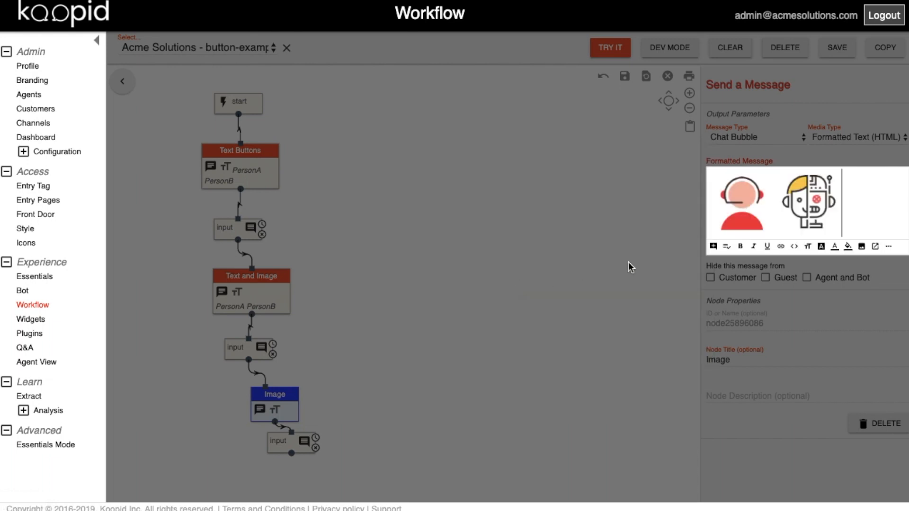
# Add a send-text button reading PersonA in front of the first person icon in the message
pyautogui.click(773, 203)
pyautogui.hotkey('shift', 'Left')
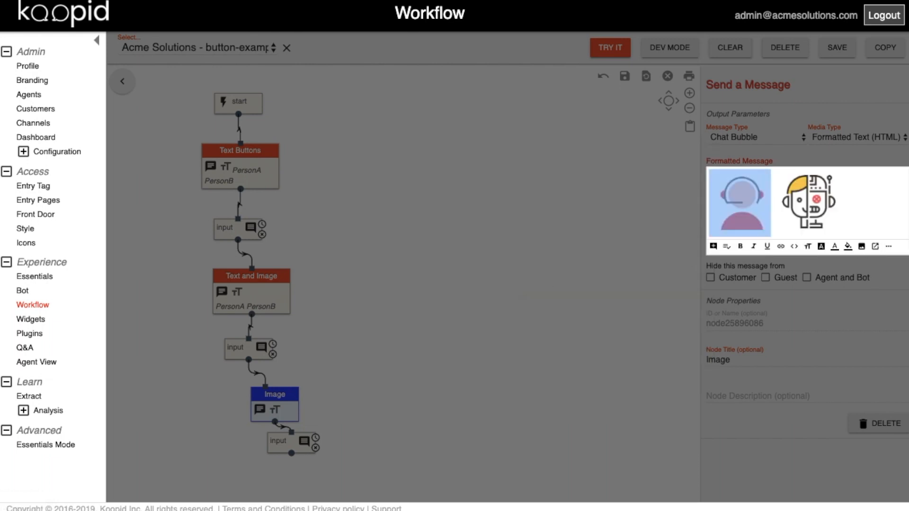
pyautogui.click(713, 246)
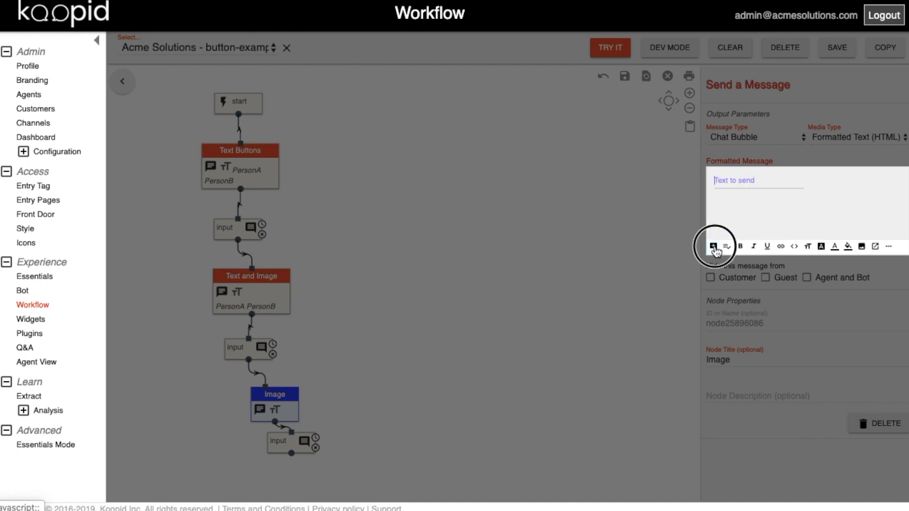
pyautogui.write('PersonA')
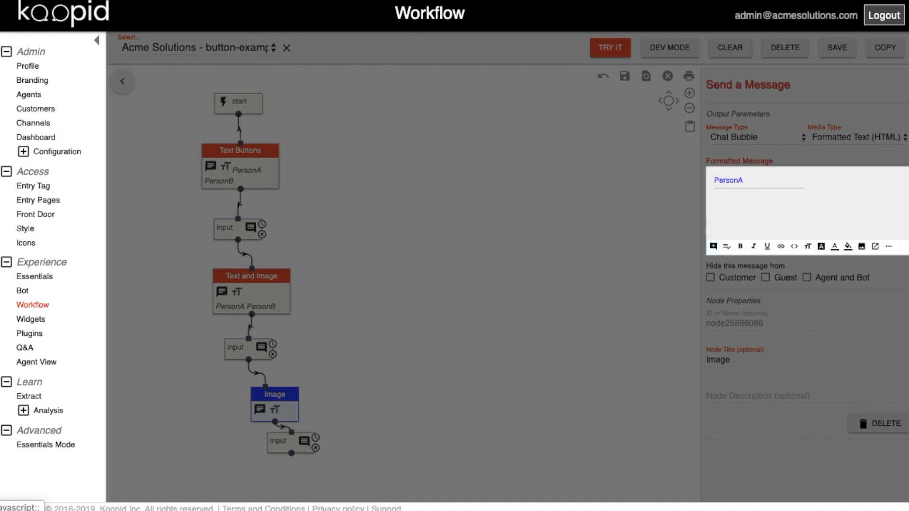
pyautogui.press('Return')
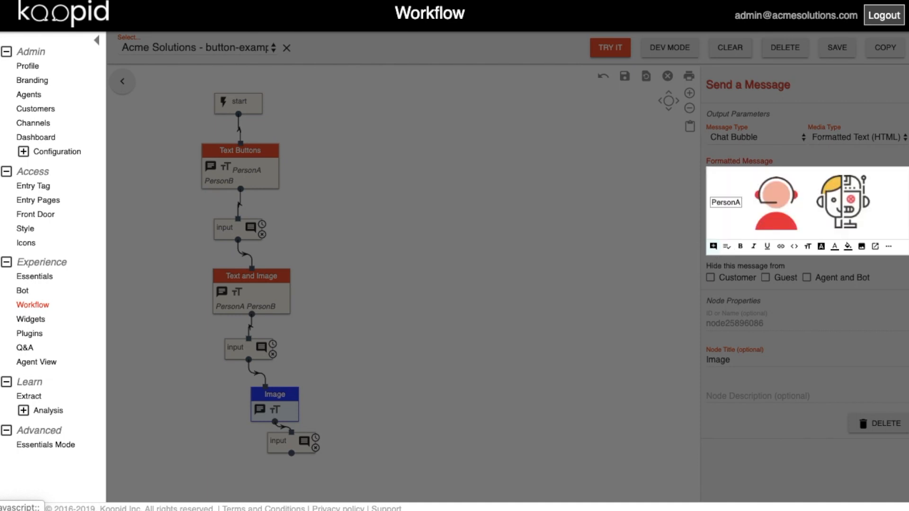
# Add a send-text button reading PersonB in front of the second person icon in the message
pyautogui.press('Right')
pyautogui.hotkey('shift', 'Left')
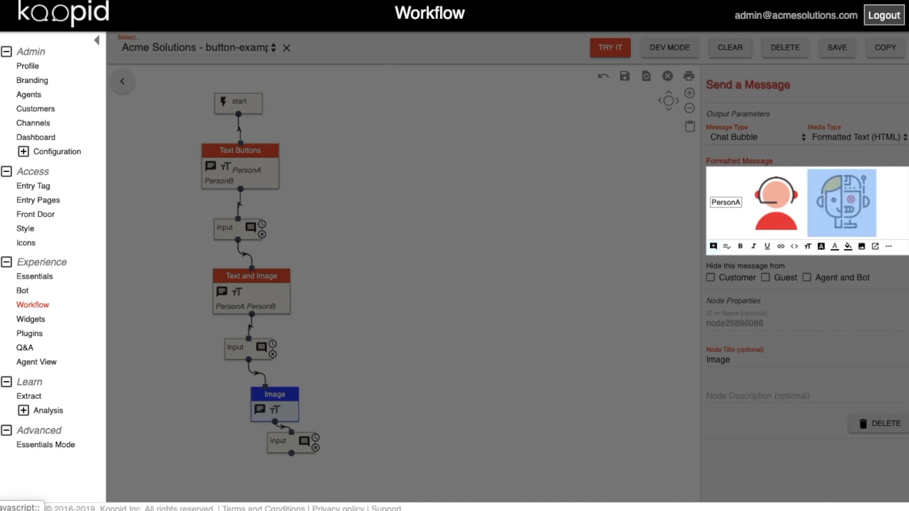
pyautogui.click(713, 246)
pyautogui.write('PersonB')
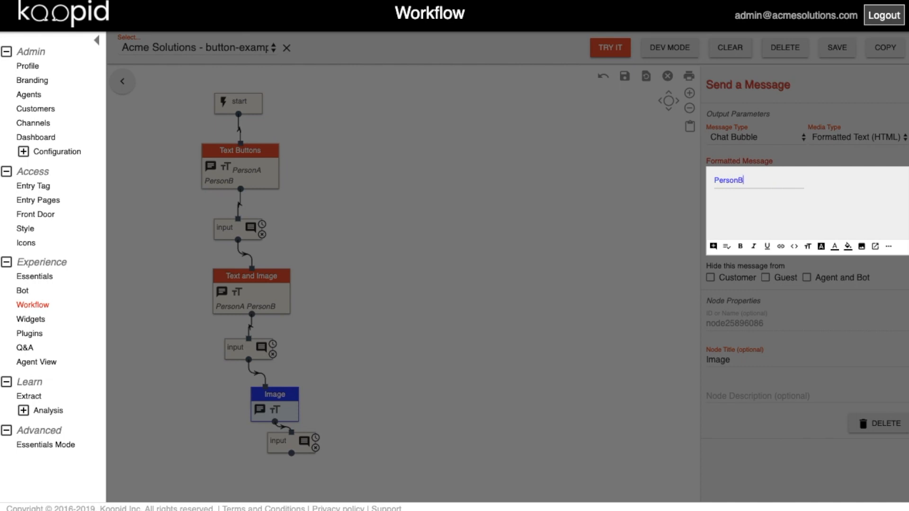
pyautogui.press('Return')
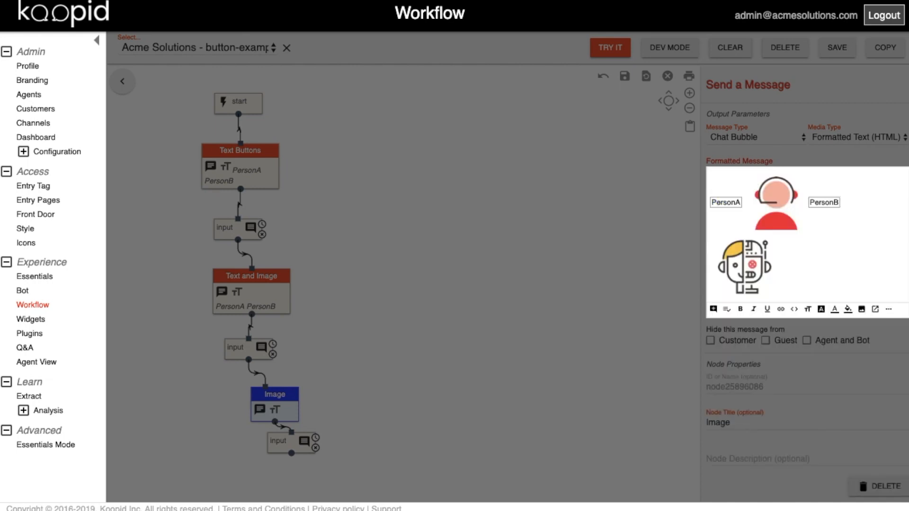
# In the message's HTML source, move PersonA's closing </a> tag to after the PersonIconA.png image tag and remove the PersonA link text
pyautogui.click(889, 310)
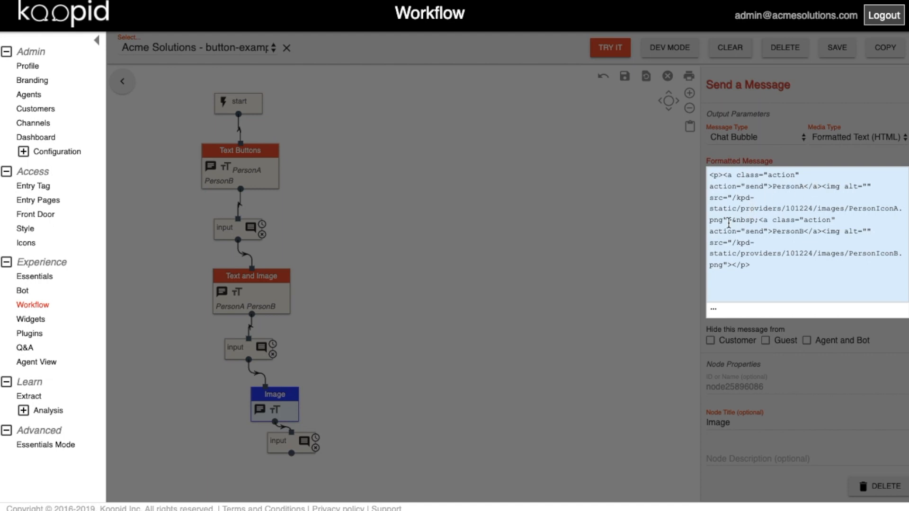
pyautogui.write('</a>')
pyautogui.click(822, 187)
pyautogui.press('BackSpace')
pyautogui.press('BackSpace')
pyautogui.press('BackSpace')
pyautogui.press('BackSpace')
pyautogui.press('BackSpace')
pyautogui.press('BackSpace')
pyautogui.press('BackSpace')
pyautogui.press('BackSpace')
pyautogui.press('BackSpace')
pyautogui.press('BackSpace')
pyautogui.press('BackSpace')
# Replace the first link's action attribute with action="invoke=send/chat/PersonA"
pyautogui.hotkey('shift', 'Left')
pyautogui.hotkey('shift', 'Left')
pyautogui.hotkey('shift', 'Left')
pyautogui.hotkey('shift', 'Left')
pyautogui.hotkey('shift', 'Left')
pyautogui.hotkey('shift', 'Left')
pyautogui.hotkey('shift', 'Left')
pyautogui.hotkey('shift', 'Left')
pyautogui.hotkey('shift', 'Left')
pyautogui.hotkey('shift', 'Left')
pyautogui.hotkey('shift', 'Left')
pyautogui.hotkey('shift', 'Left')
pyautogui.hotkey('shift', 'Left')
pyautogui.write('action="invoke=send/chat/AgentA"')
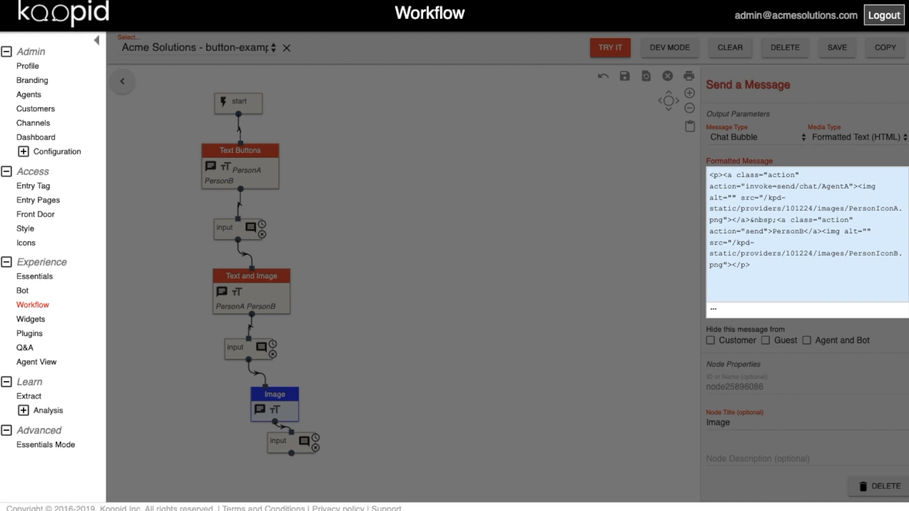
pyautogui.press('BackSpace')
pyautogui.press('BackSpace')
pyautogui.press('BackSpace')
pyautogui.press('BackSpace')
pyautogui.press('BackSpace')
pyautogui.write('Person')
# Delete the PersonB link text and its closing </a> tag in front of the PersonIconB.png image tag
pyautogui.press('Left')
pyautogui.press('Left')
pyautogui.press('Left')
pyautogui.press('BackSpace')
pyautogui.press('BackSpace')
pyautogui.press('BackSpace')
pyautogui.press('BackSpace')
pyautogui.press('BackSpace')
pyautogui.press('BackSpace')
pyautogui.press('BackSpace')
pyautogui.press('BackSpace')
pyautogui.press('BackSpace')
pyautogui.press('BackSpace')
pyautogui.press('BackSpace')
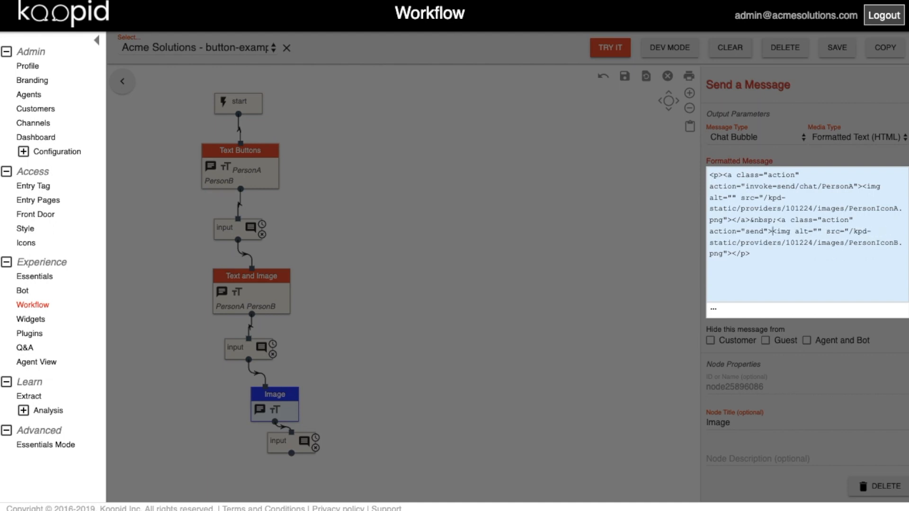
# Replace the second link's action attribute with action="invoke=send/chat/PersonB"
pyautogui.hotkey('shift', 'Left')
pyautogui.hotkey('shift', 'Left')
pyautogui.hotkey('shift', 'Left')
pyautogui.hotkey('shift', 'Left')
pyautogui.hotkey('shift', 'Left')
pyautogui.hotkey('shift', 'Left')
pyautogui.hotkey('shift', 'Left')
pyautogui.hotkey('shift', 'Left')
pyautogui.hotkey('shift', 'Left')
pyautogui.hotkey('shift', 'Left')
pyautogui.hotkey('shift', 'Left')
pyautogui.hotkey('shift', 'Left')
pyautogui.hotkey('shift', 'Left')
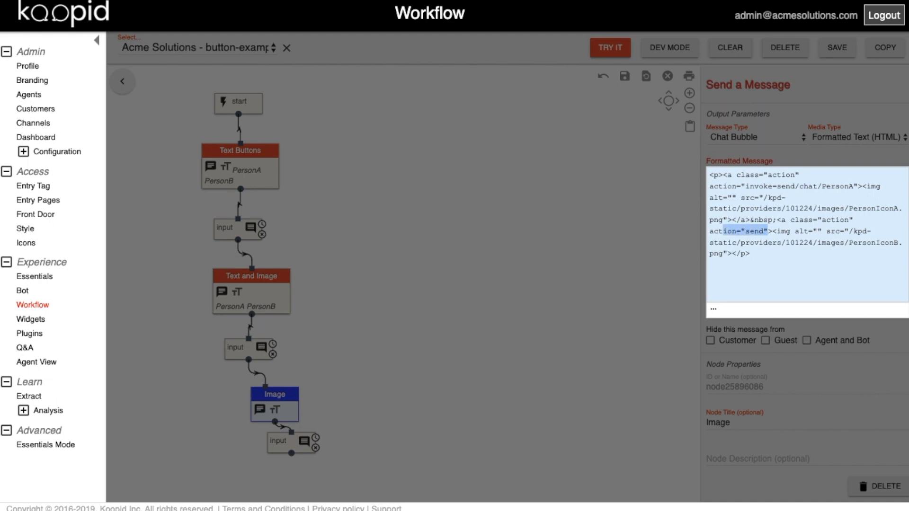
pyautogui.write('action="invoke=send/chat/AgentA"')
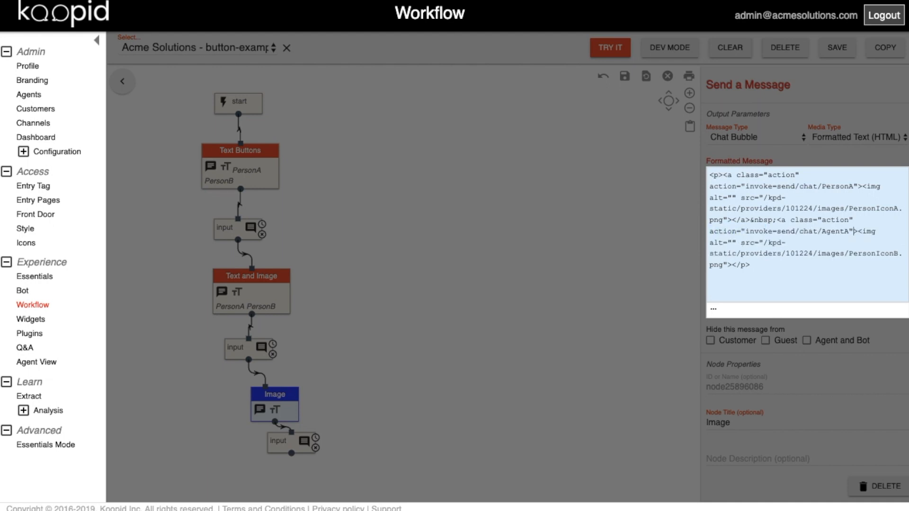
pyautogui.press('BackSpace')
pyautogui.press('BackSpace')
pyautogui.press('BackSpace')
pyautogui.press('BackSpace')
pyautogui.press('BackSpace')
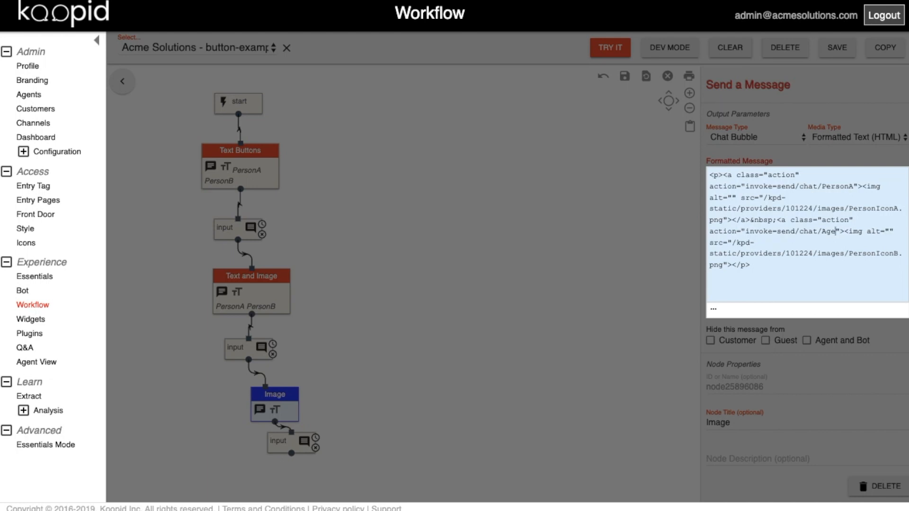
pyautogui.press('BackSpace')
pyautogui.write('PersonIconB.png">')
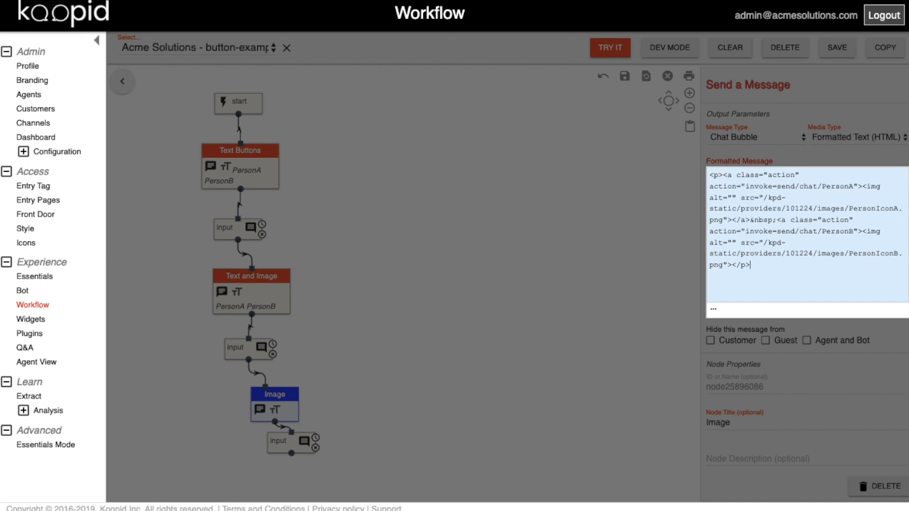
# Close the second link with </a> after the PersonIconB.png image tag and save the workflow under button-example.json
pyautogui.write('</a>')
pyautogui.click(837, 47)
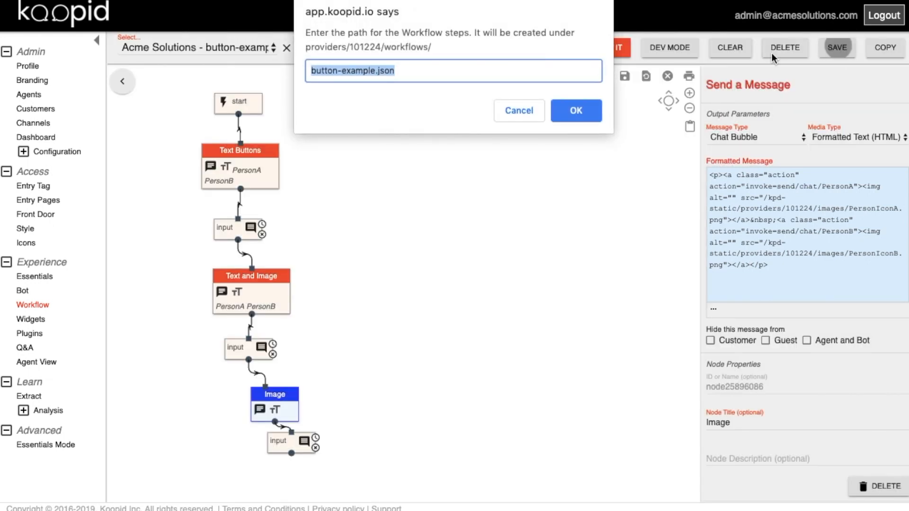
pyautogui.click(580, 111)
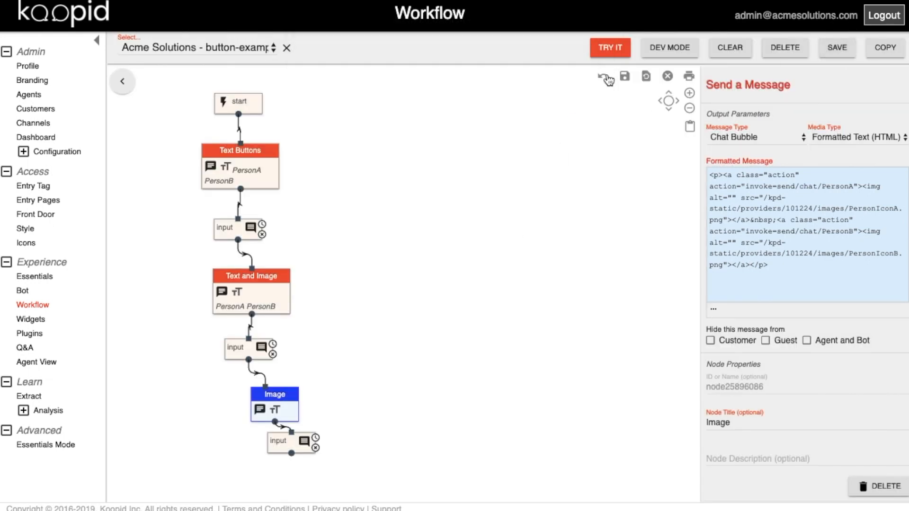
# Test the workflow in the phone preview by choosing PersonB in each button message, and switch the message editor back to the formatted view
pyautogui.click(612, 47)
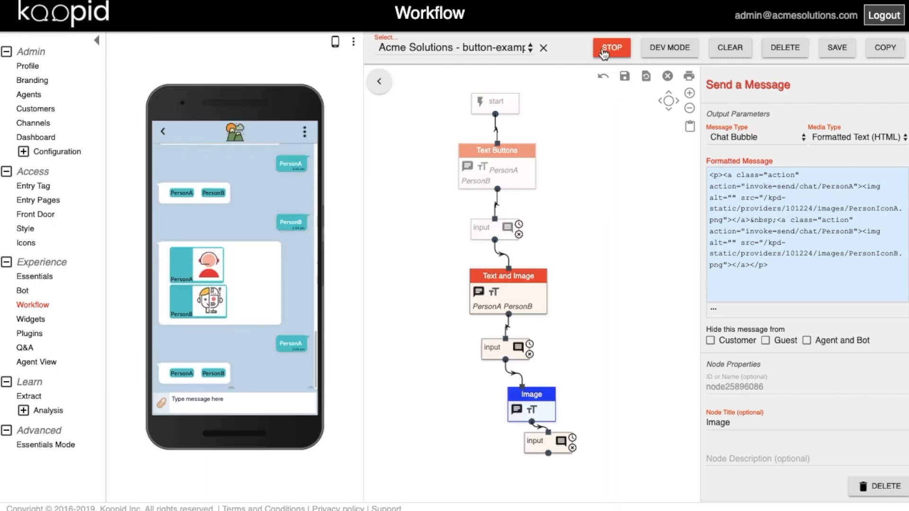
pyautogui.click(213, 375)
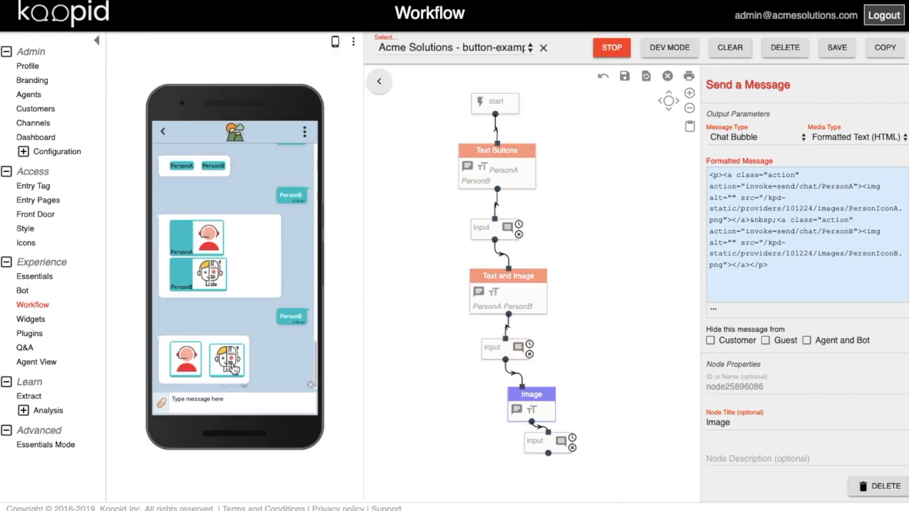
pyautogui.click(230, 366)
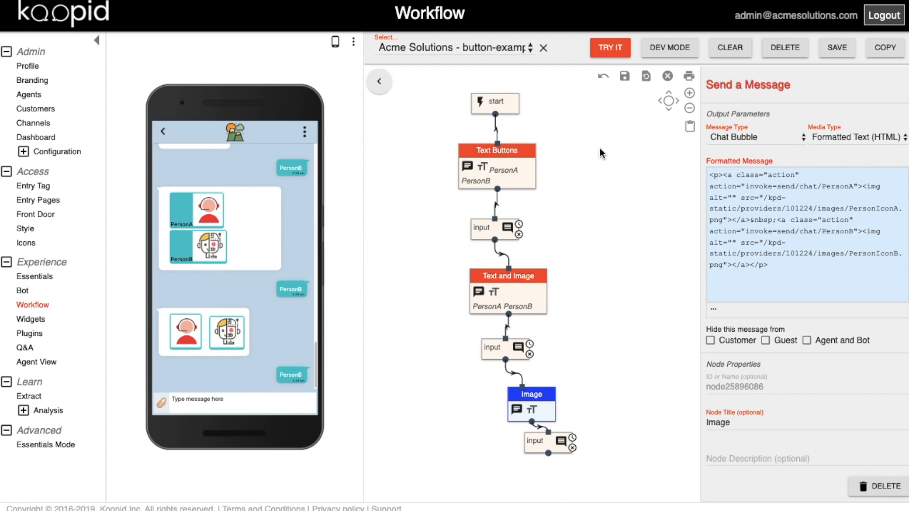
pyautogui.click(713, 309)
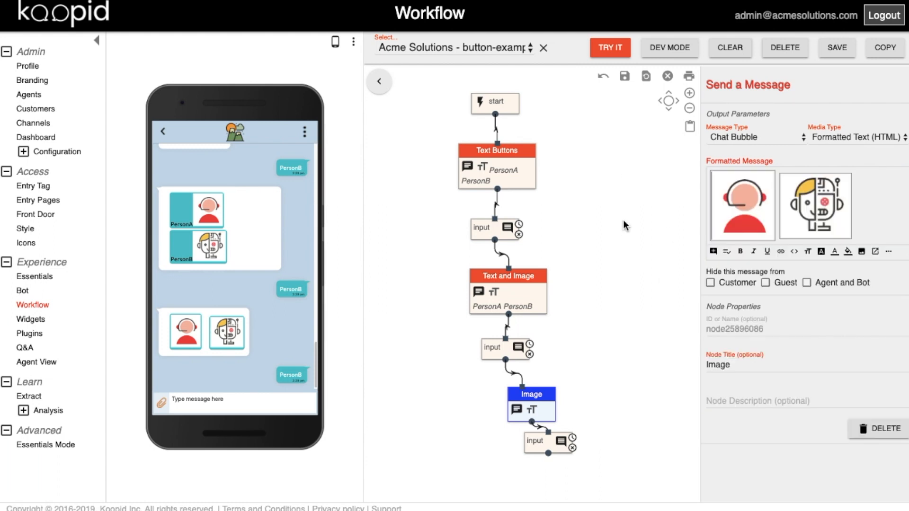